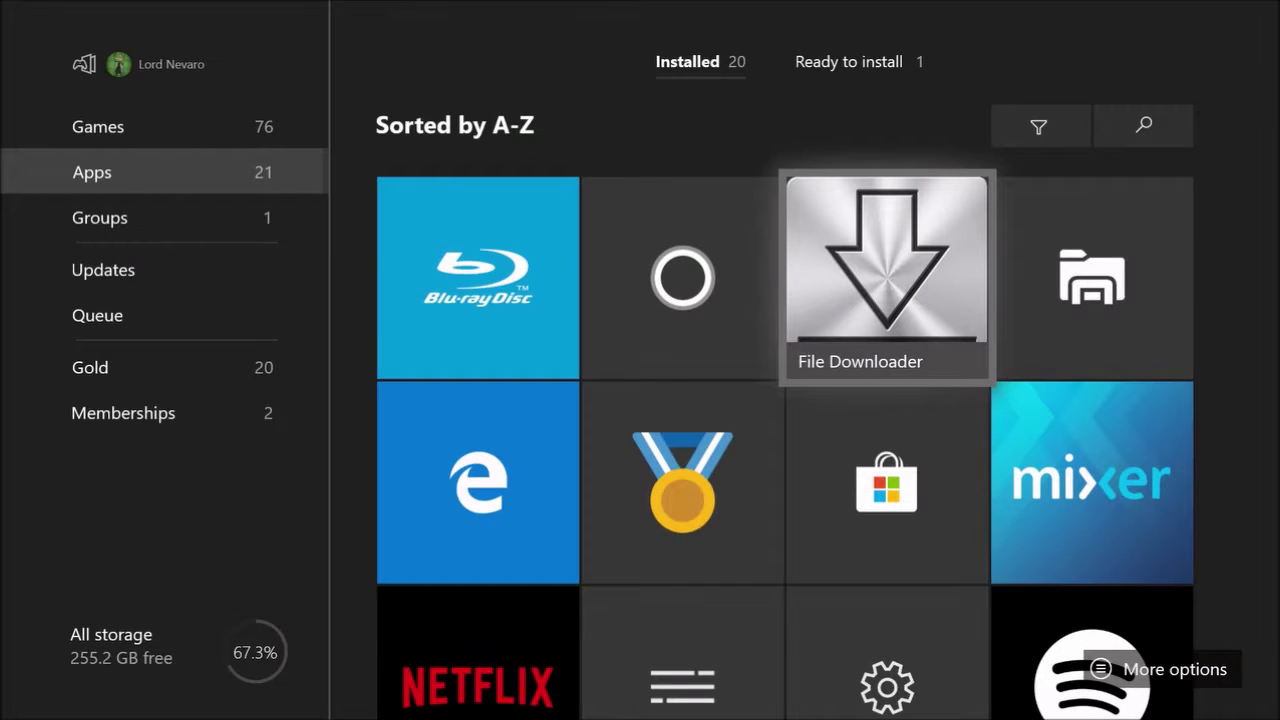
Step: Move through the installed Apps grid to the Settings tile and bring up the Xbox guide
key("Down")
key("Down")
key("Down")
key("Down")
key("Down")
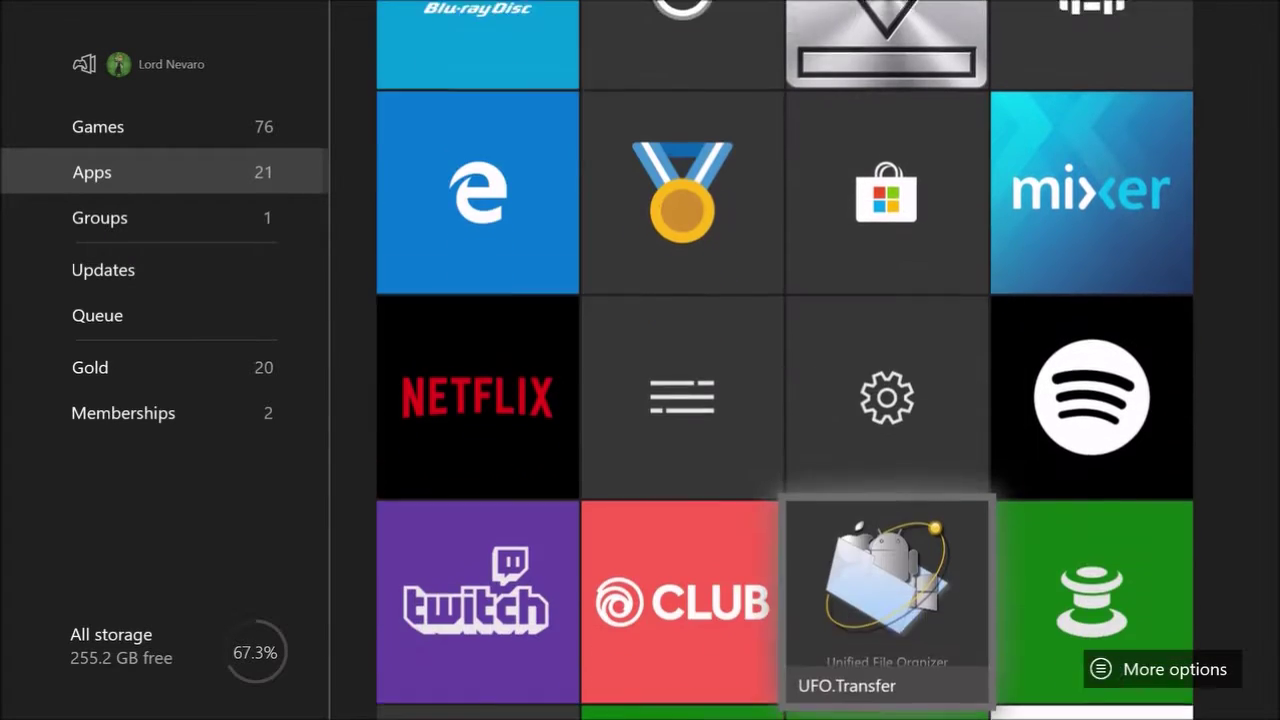
key("Up")
key("Up")
key("Right")
key("Right")
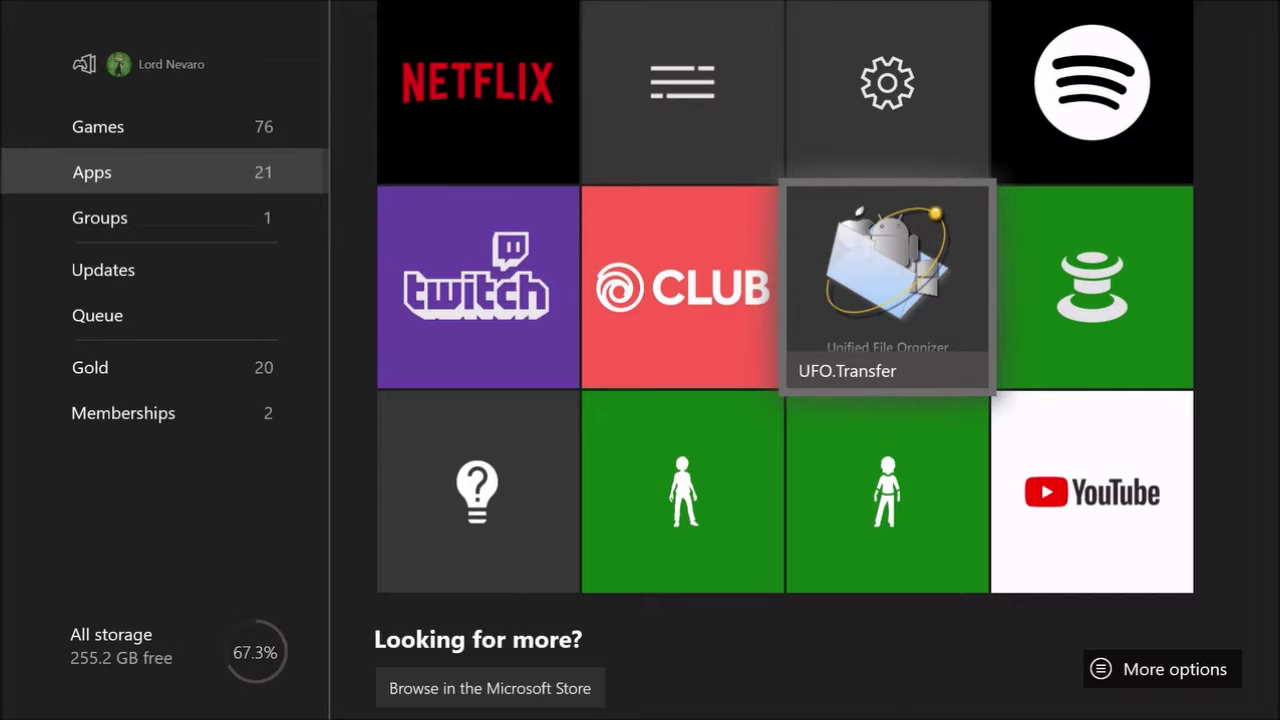
key("Up")
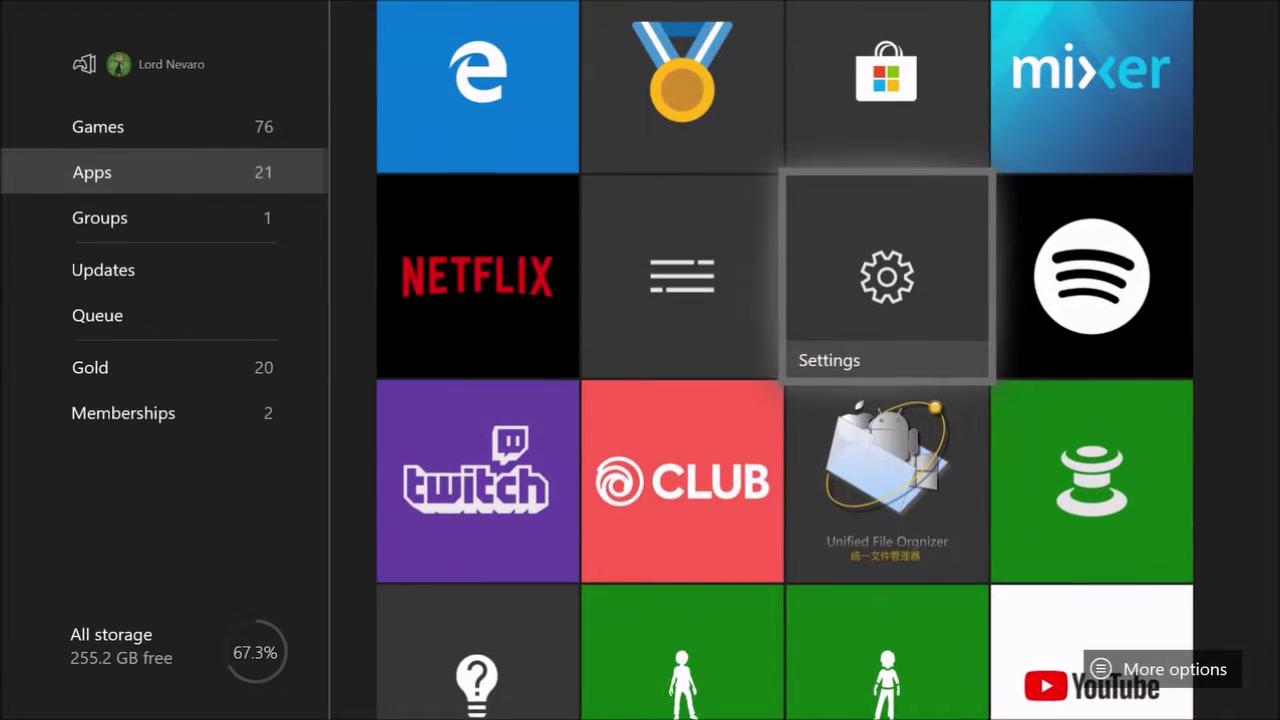
key("super")
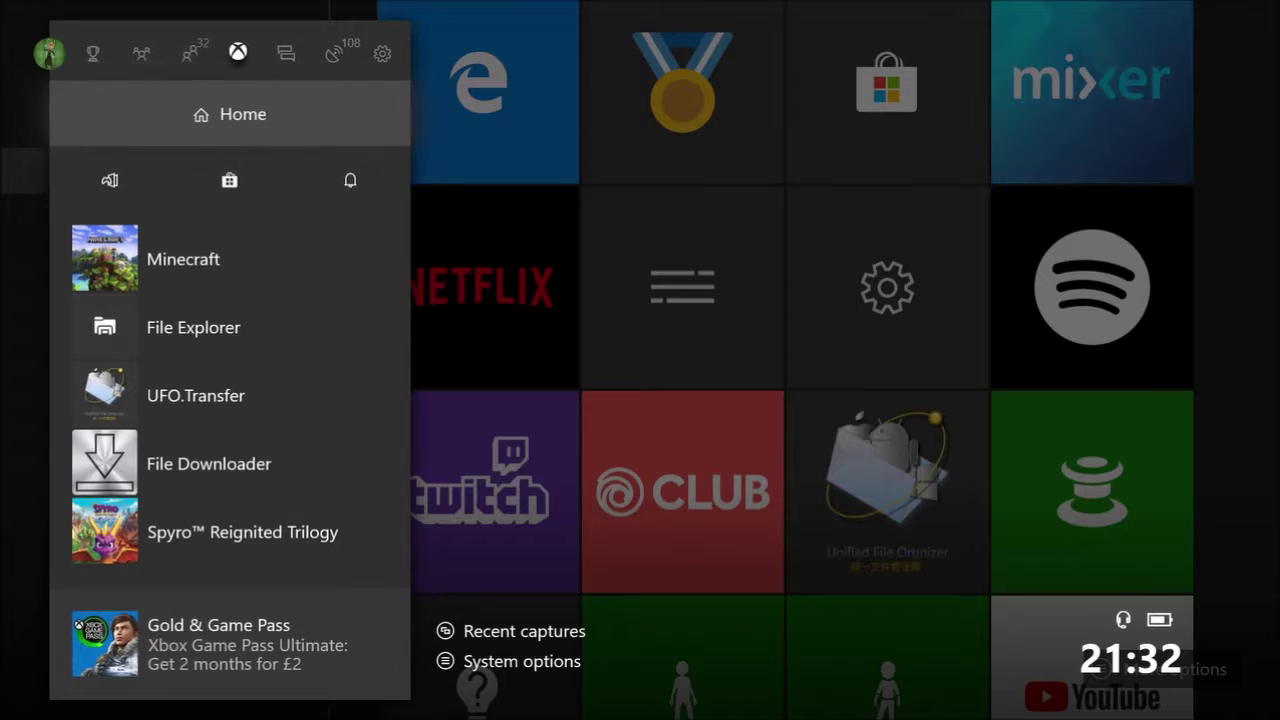
Step: Launch console Settings from the guide's system section
key("Right")
key("Right")
key("Right")
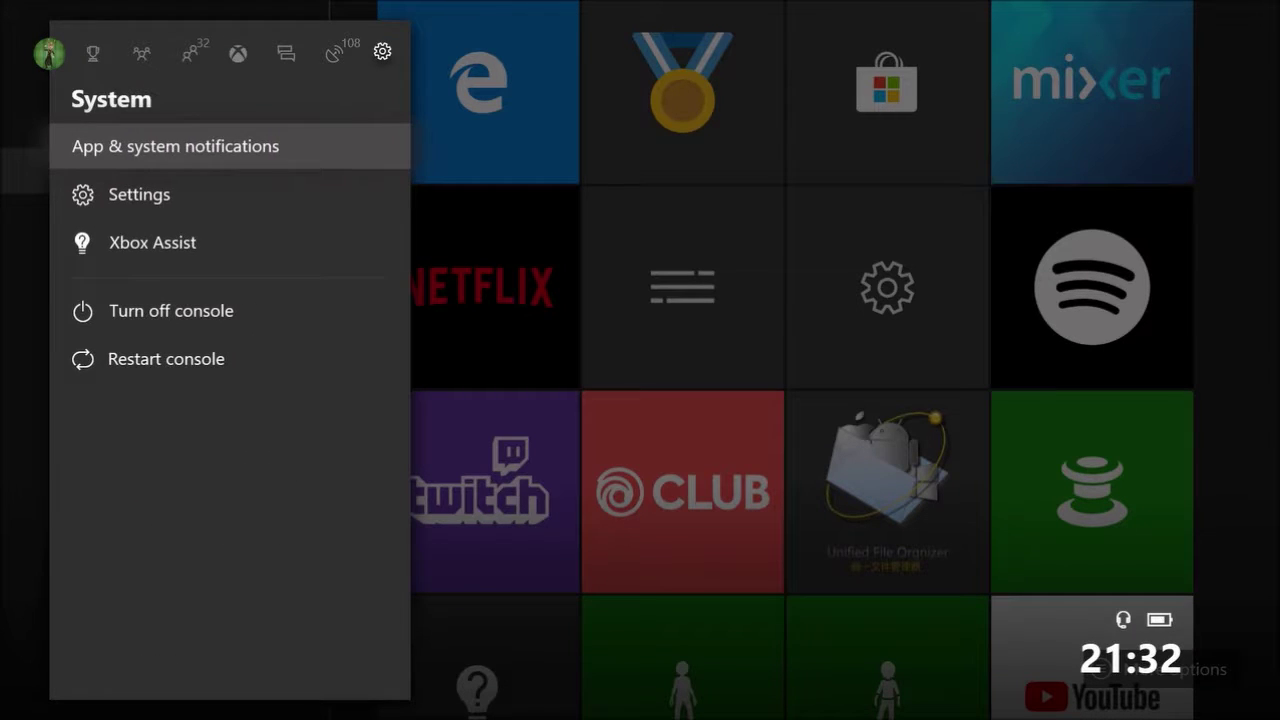
key("Down")
key("Return")
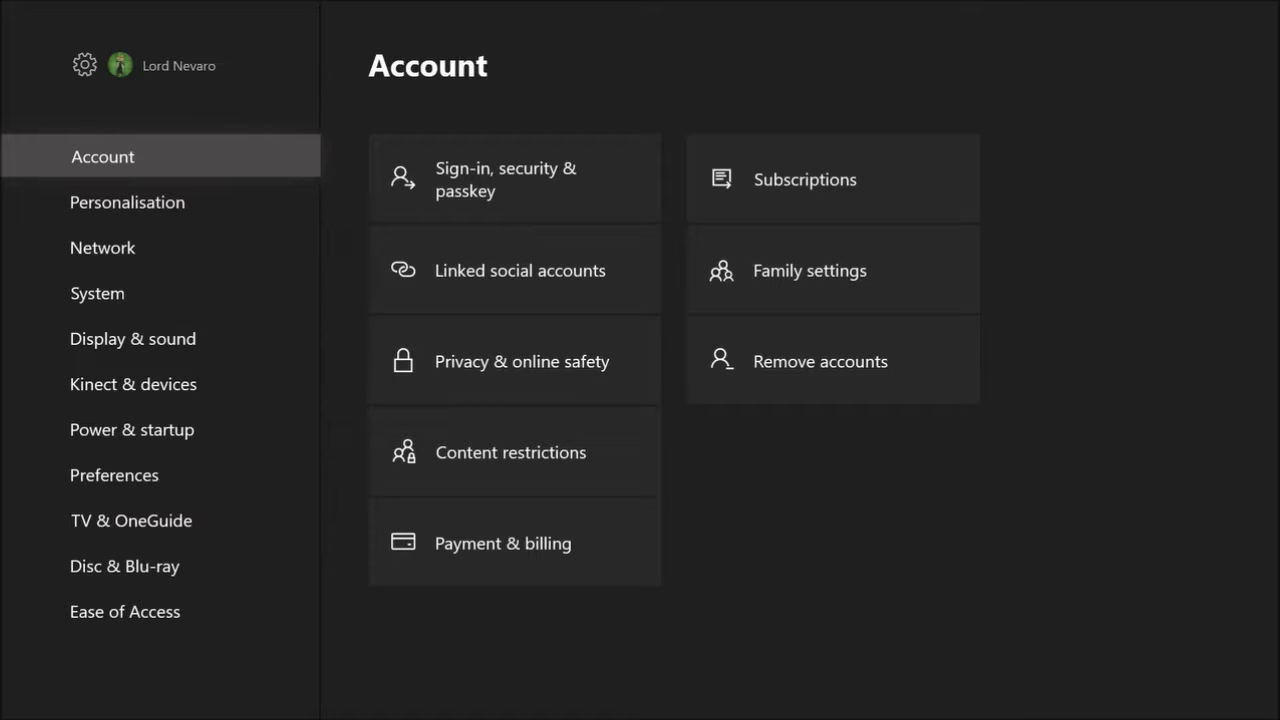
Step: Check Display & sound > Video output > Video fidelity & overscan leaves 'Apps can add a border' off, then back out
key("Down")
key("Down")
key("Down")
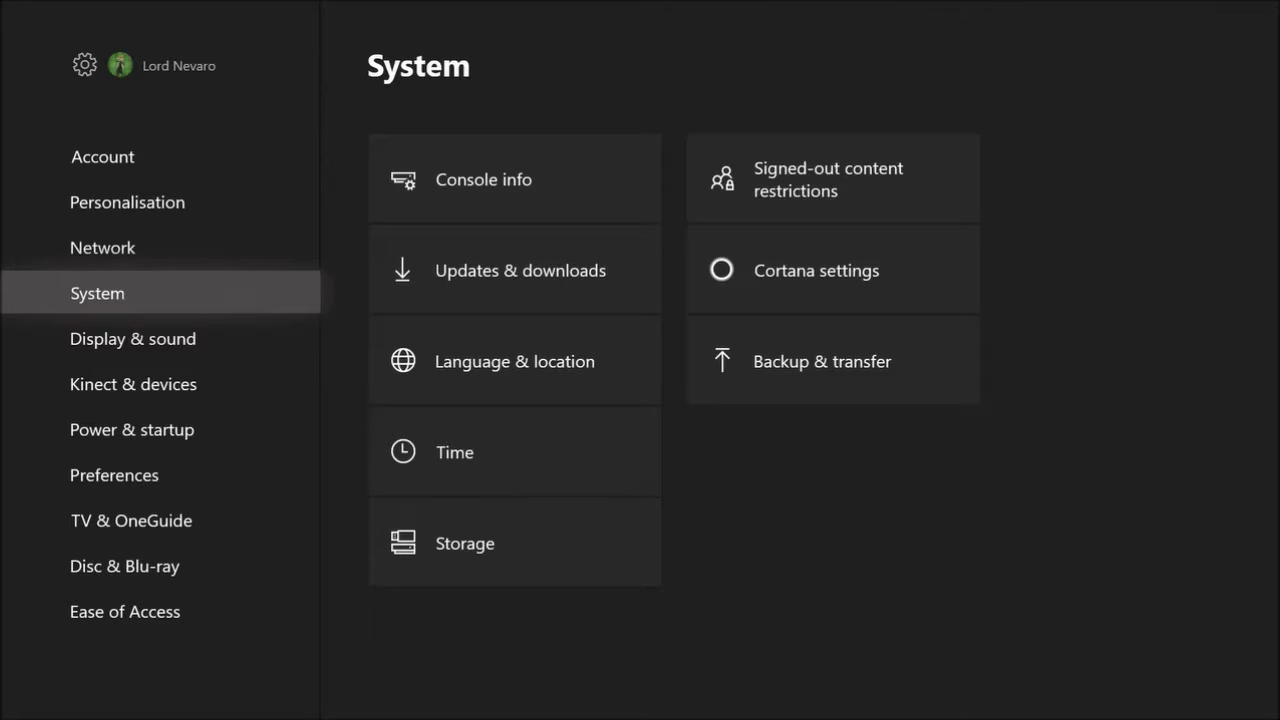
key("Down")
key("Right")
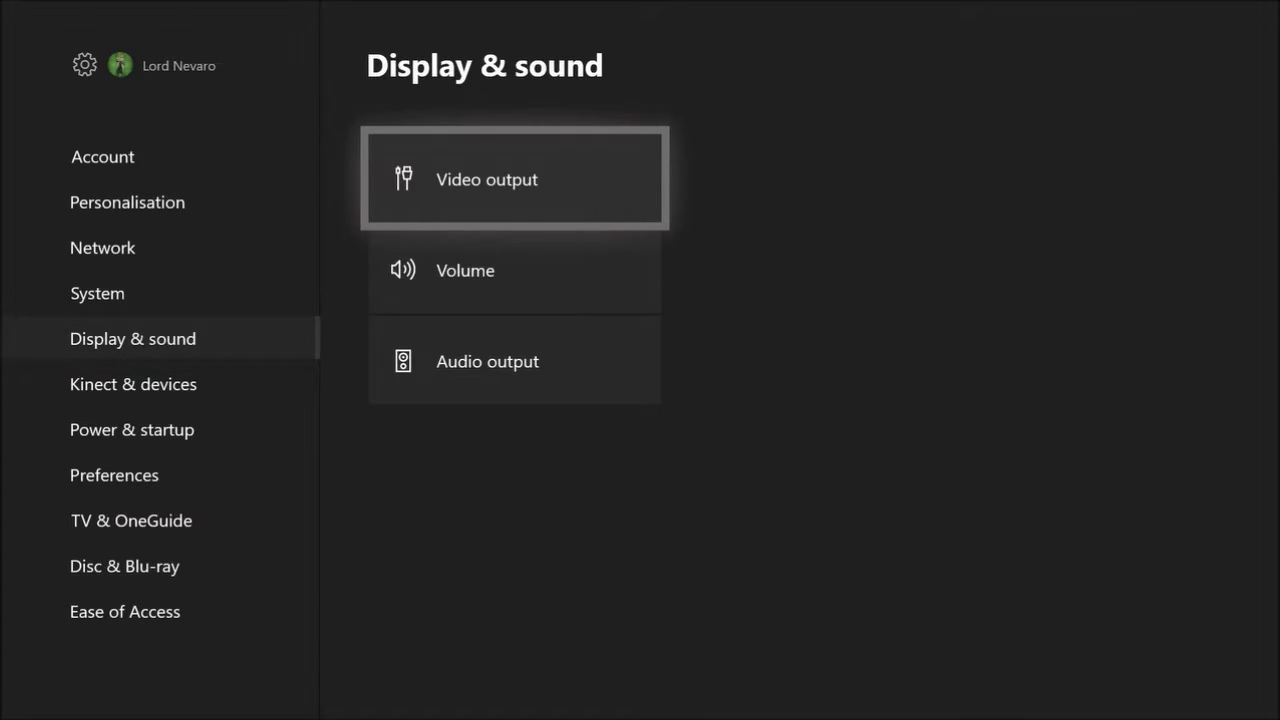
key("Return")
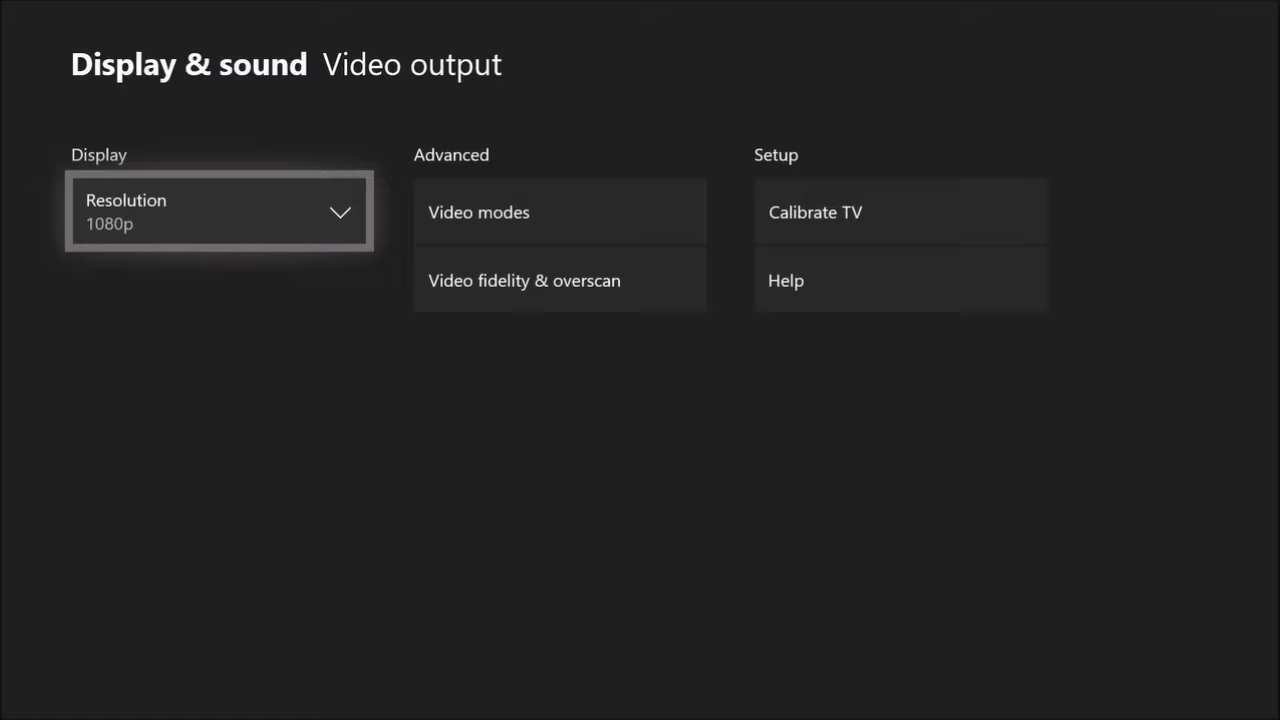
key("Right")
key("Down")
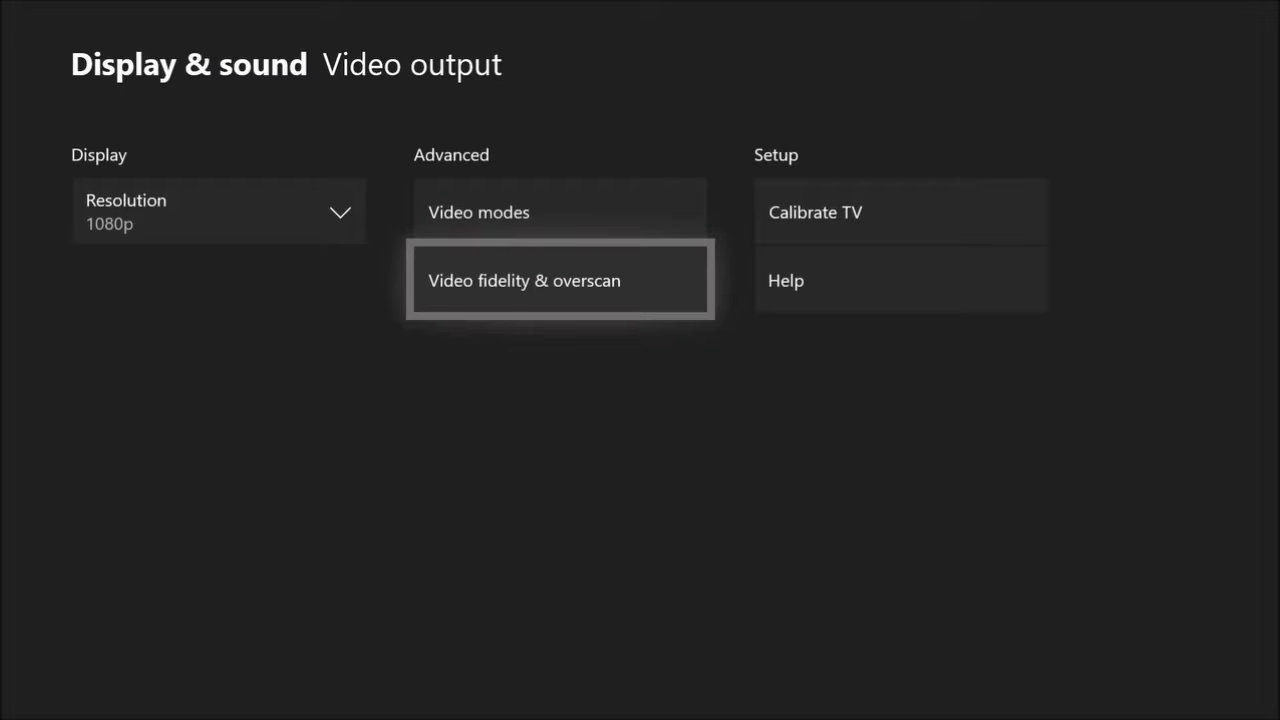
key("Return")
key("Right")
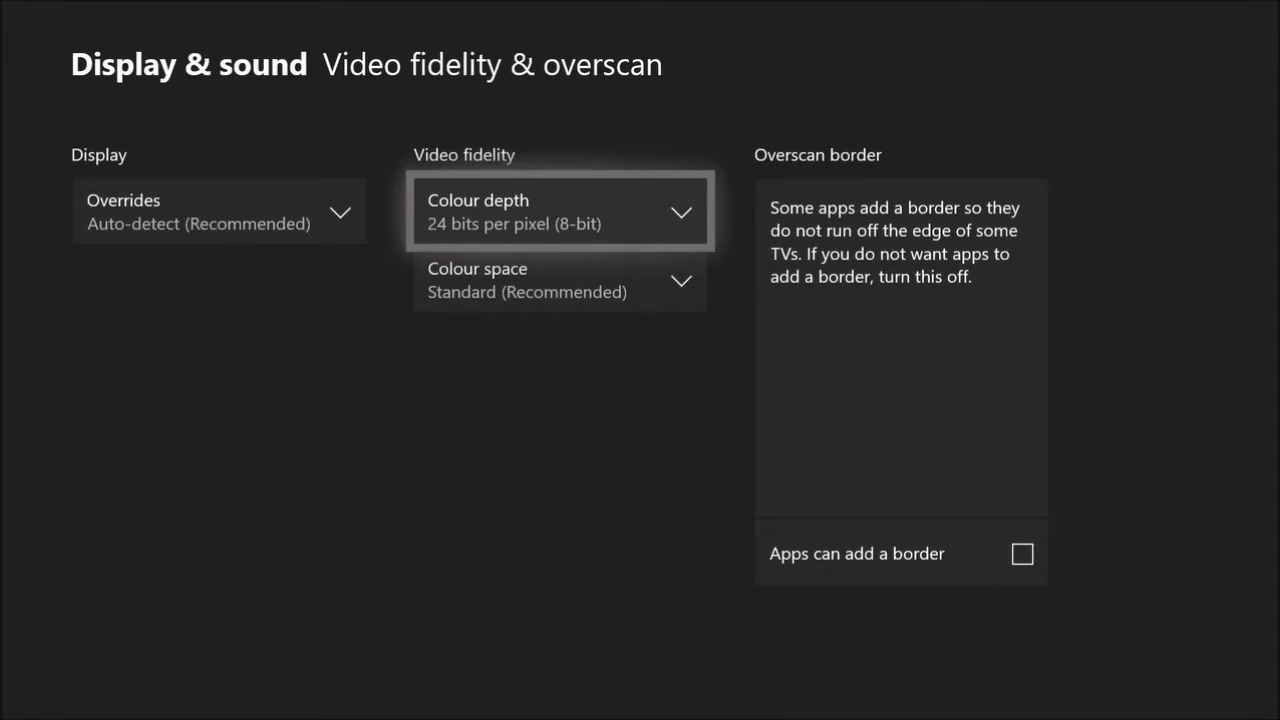
key("Right")
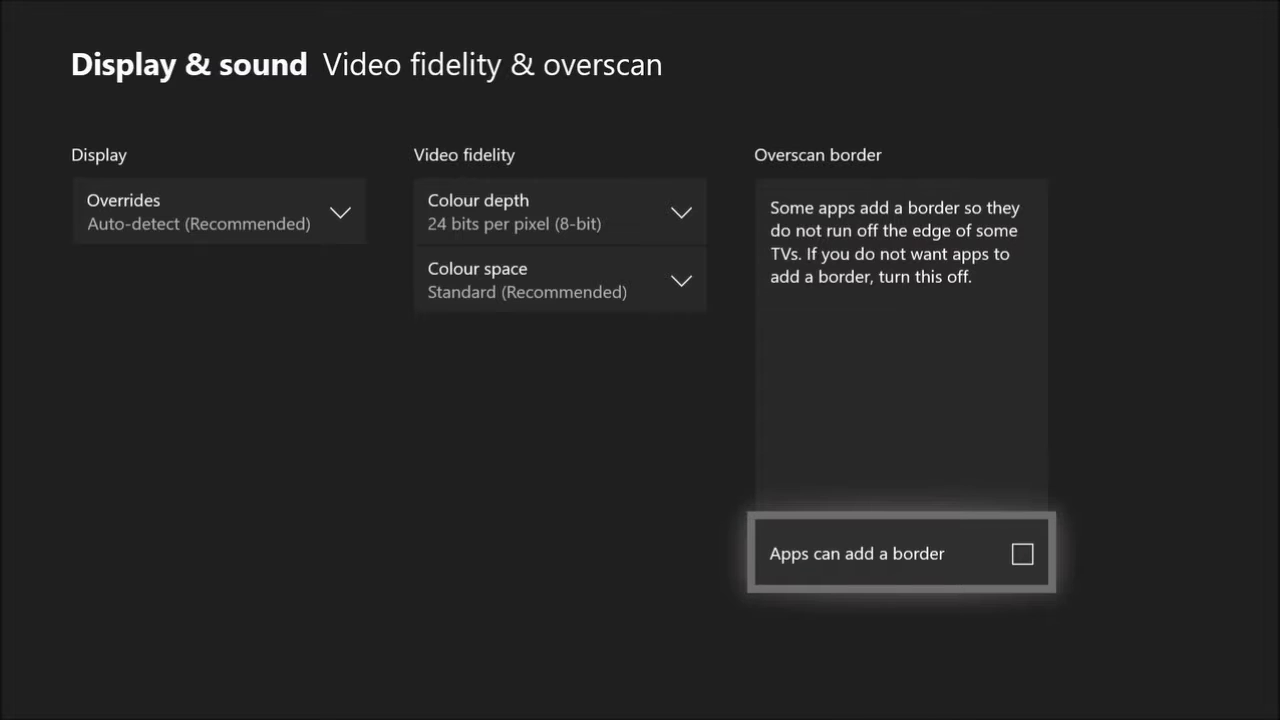
key("Escape")
key("Escape")
key("Escape")
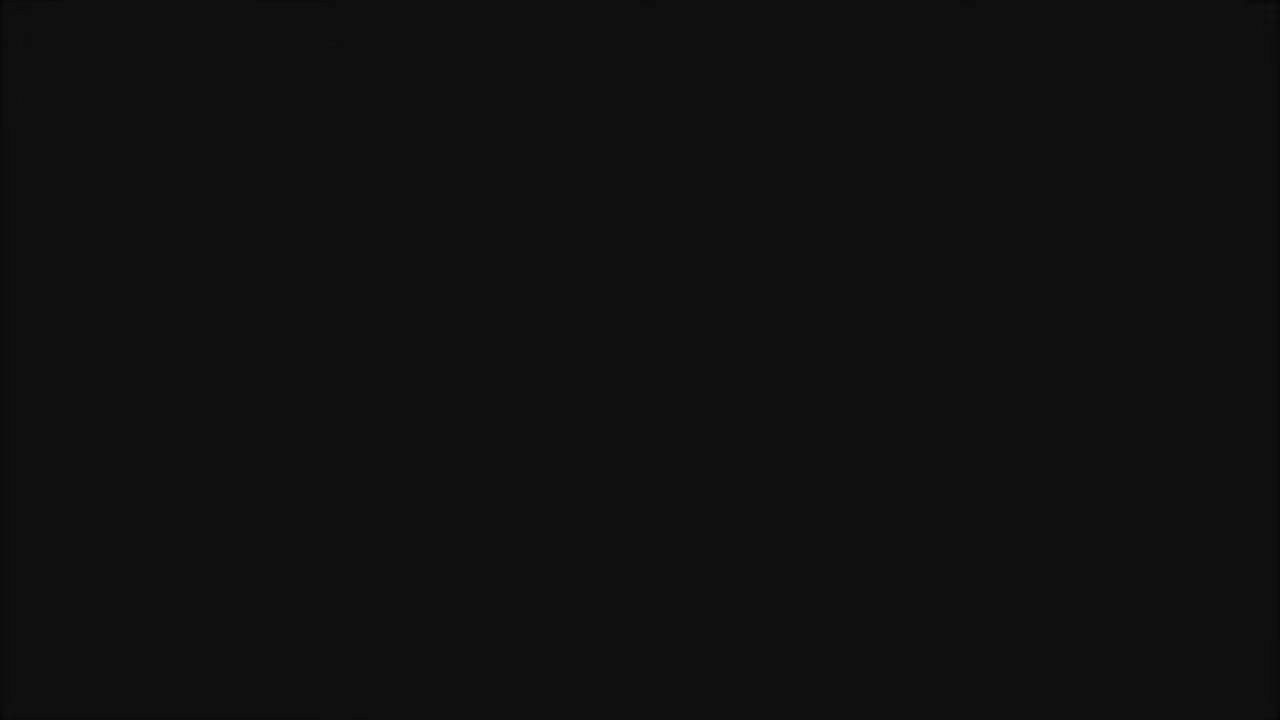
Step: Leave Settings and launch Microsoft Edge from the apps list
key("Up")
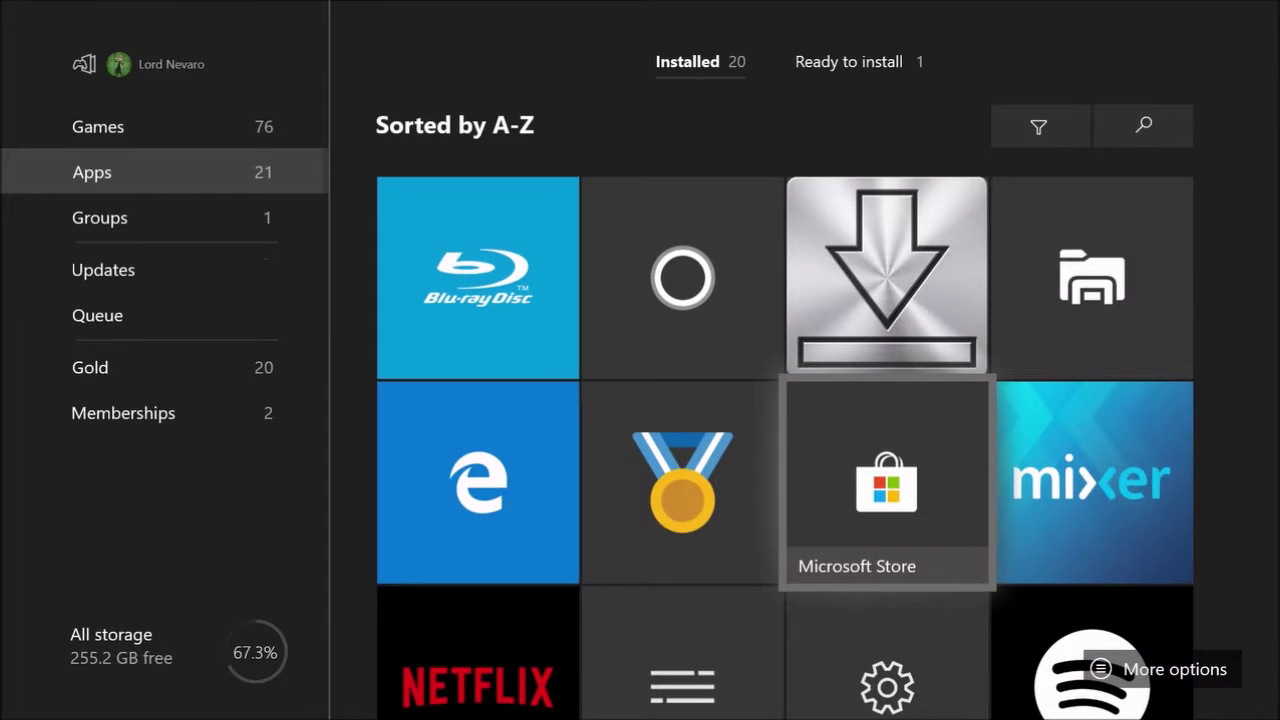
key("Left")
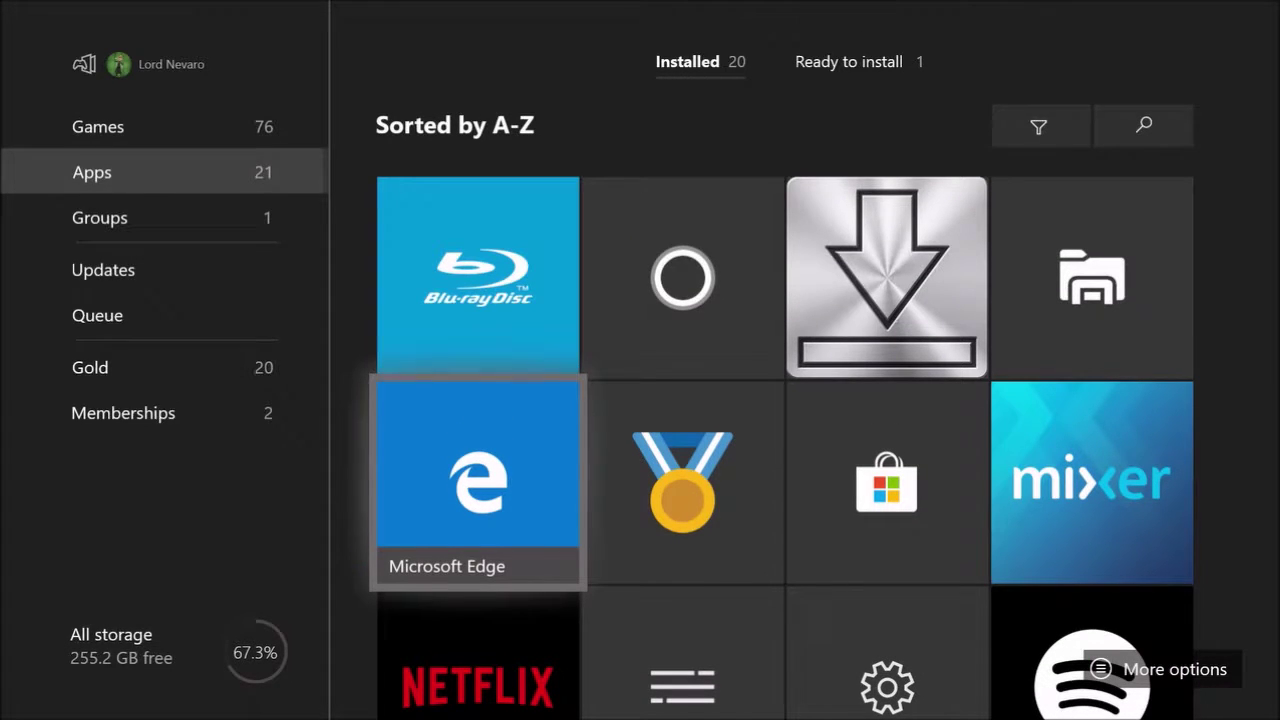
key("Return")
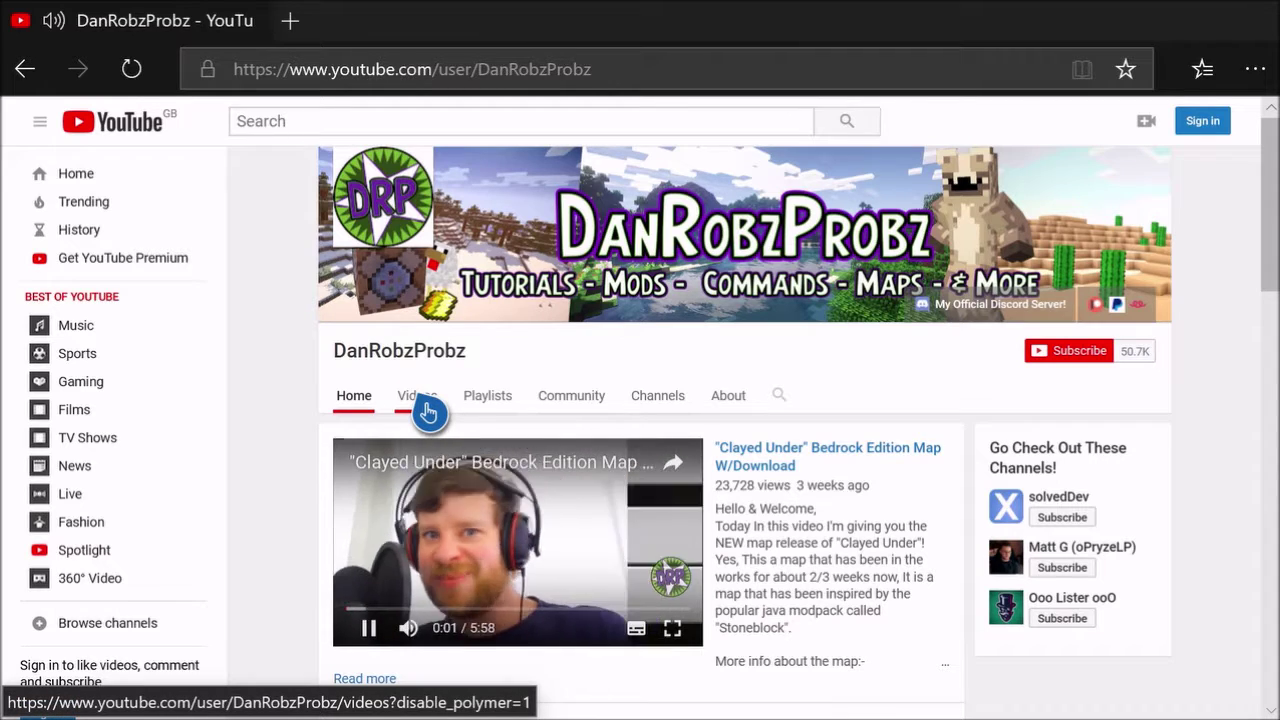
Step: Show the YouTube channel's Videos tab and scroll through its uploads
left_click(426, 405)
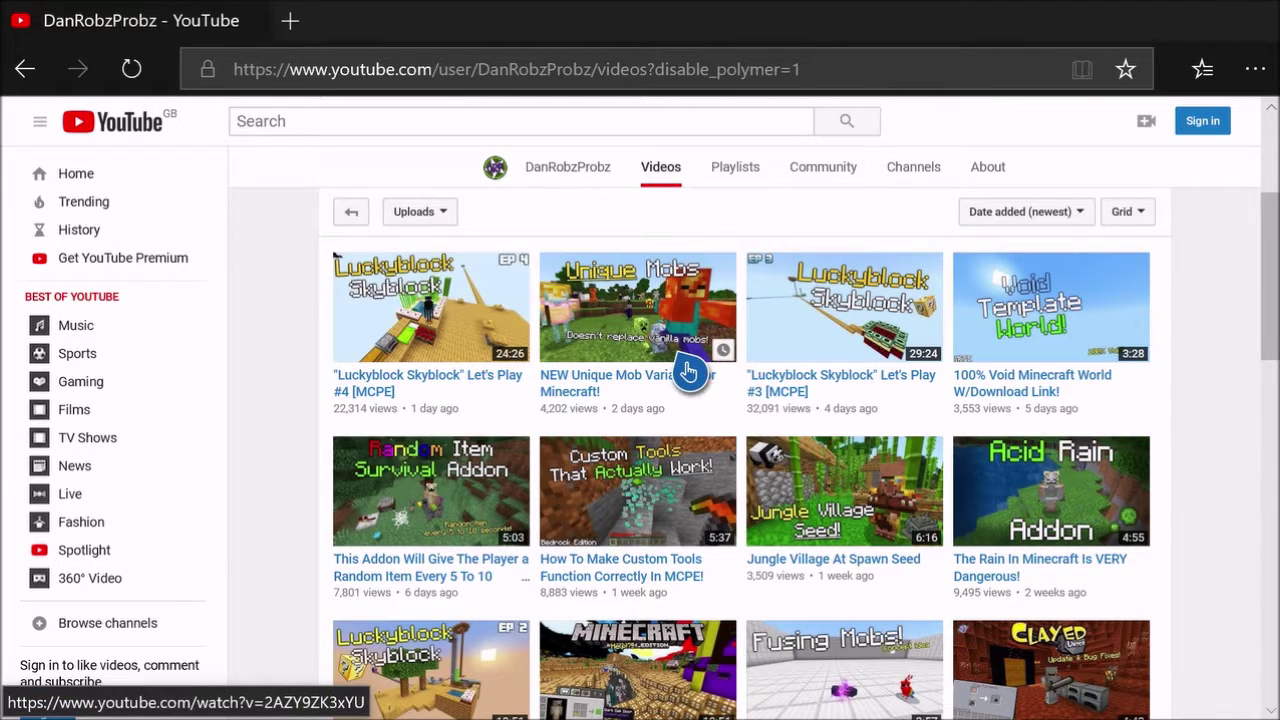
scroll(688, 372, "down", 4)
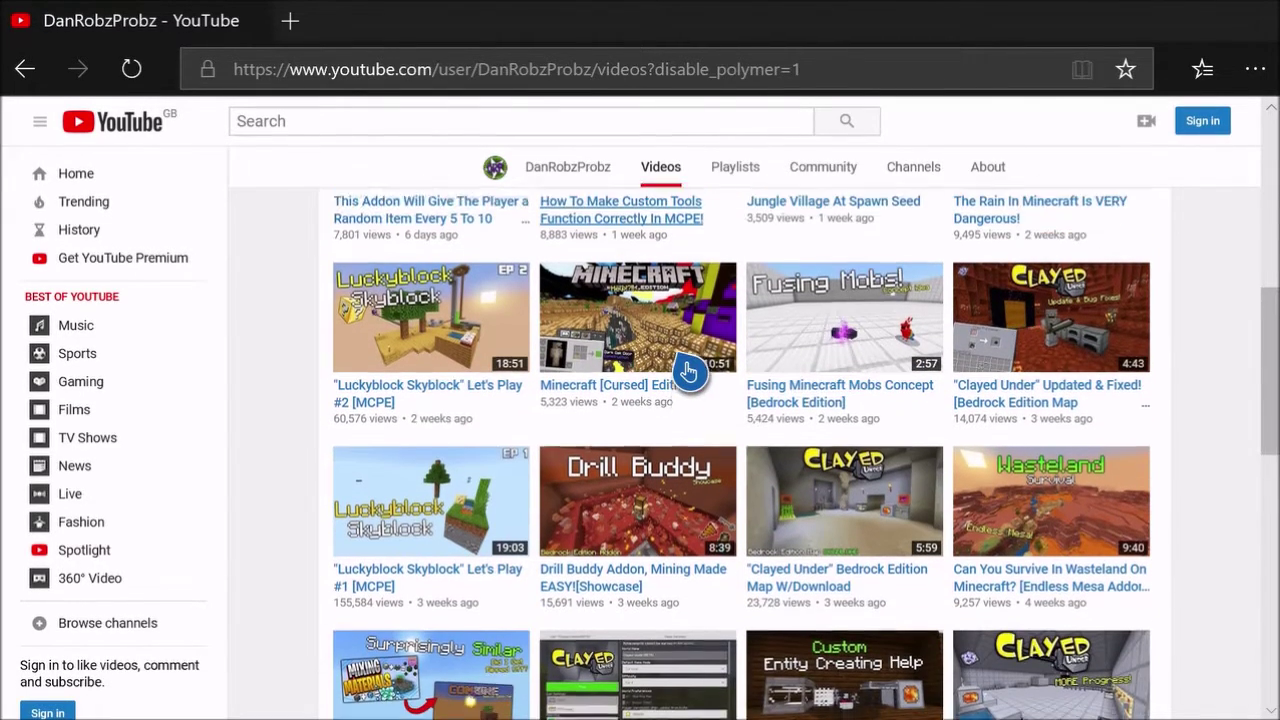
scroll(688, 372, "up", 1)
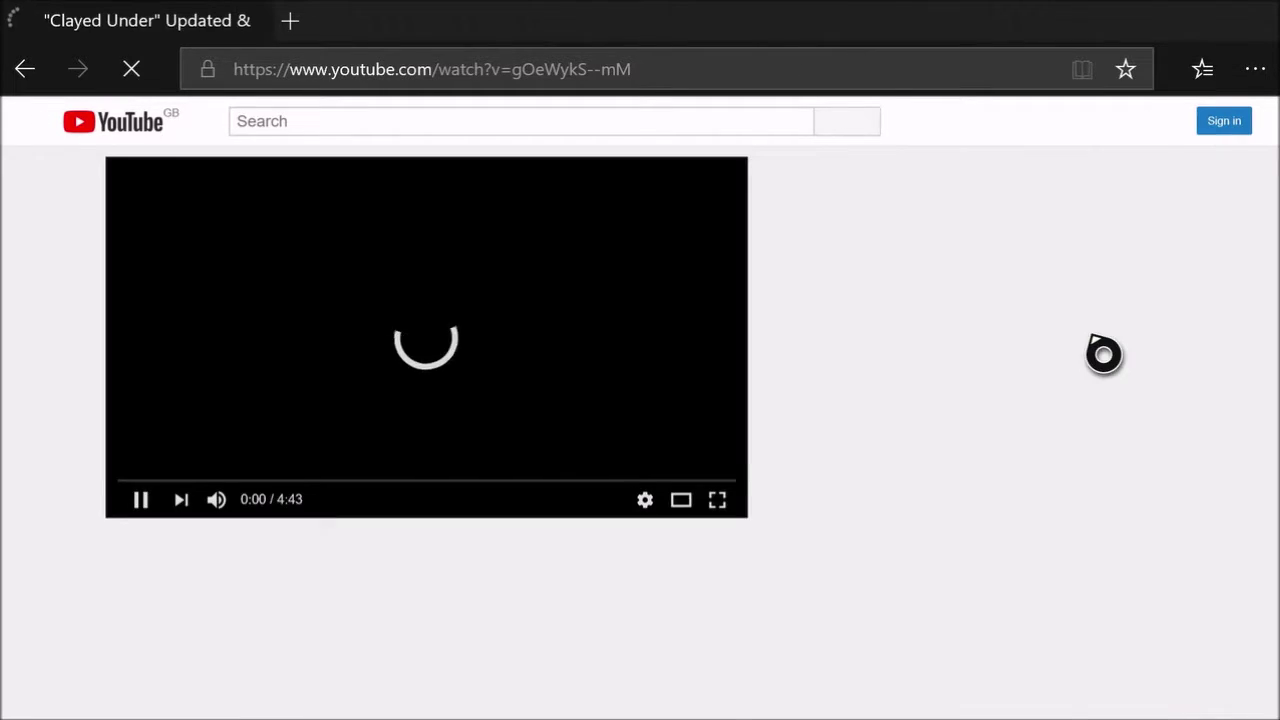
Step: Expand the full description of the 'Clayed Under' Updated & Fixed! video
scroll(577, 411, "down", 4)
scroll(575, 409, "up", 1)
scroll(577, 411, "up", 1)
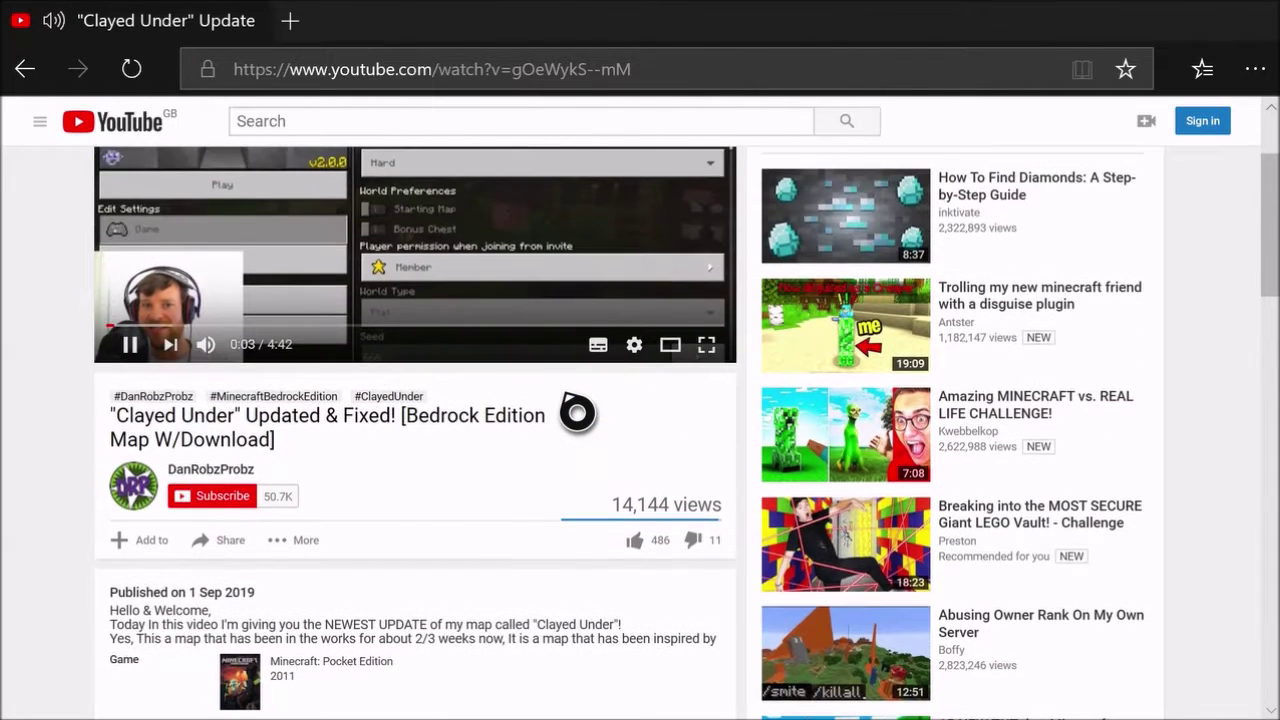
scroll(577, 411, "down", 1)
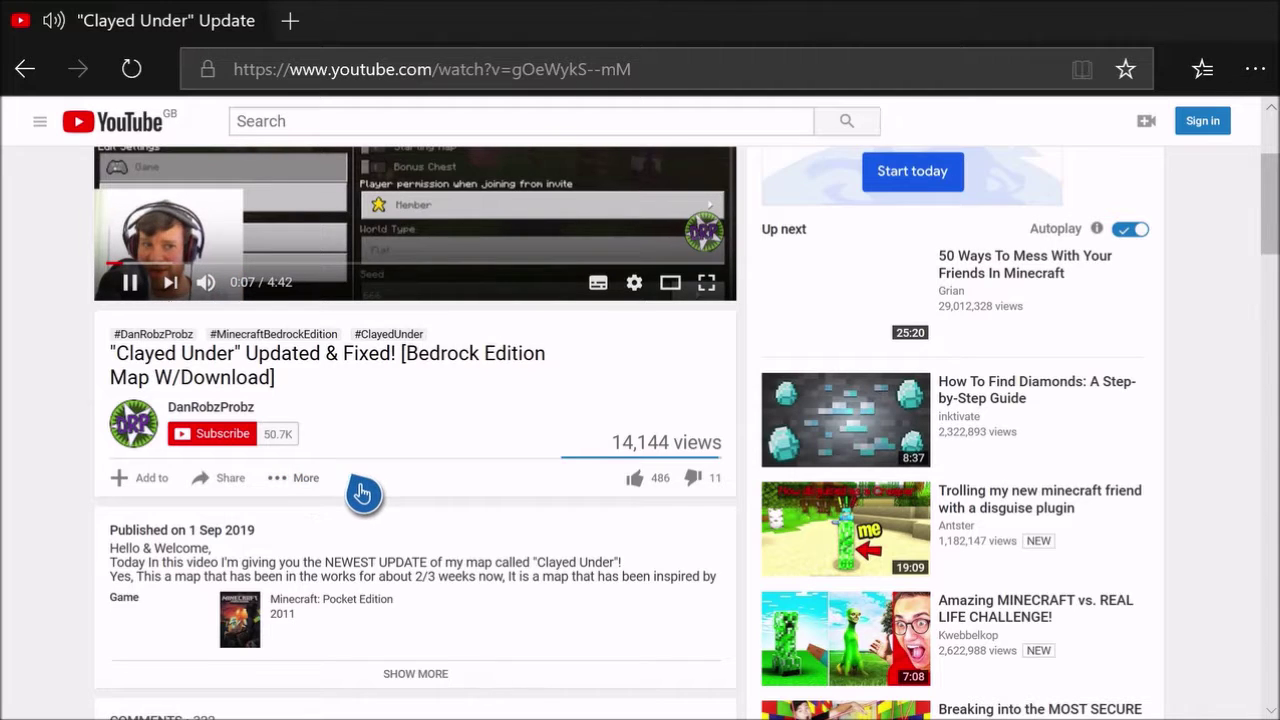
scroll(350, 488, "down", 2)
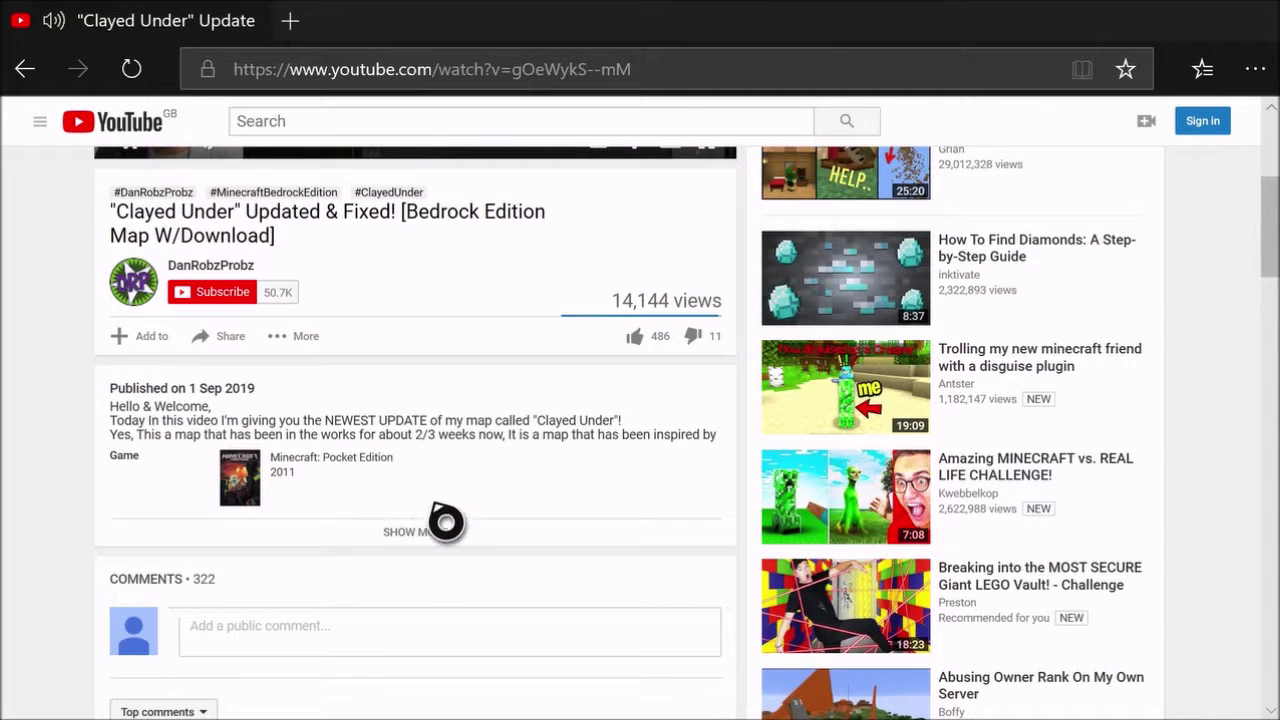
left_click(444, 556)
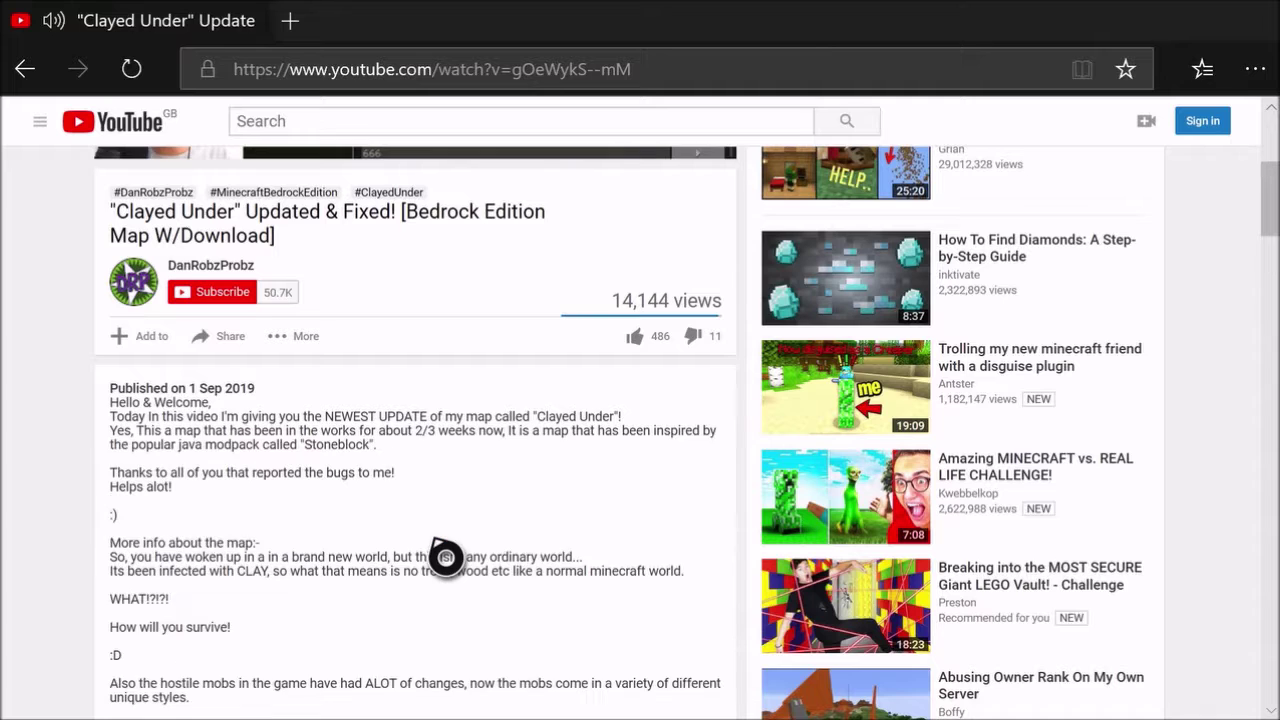
Step: Follow the Map Download Link to mediafire.com in a new tab
scroll(494, 494, "down", 3)
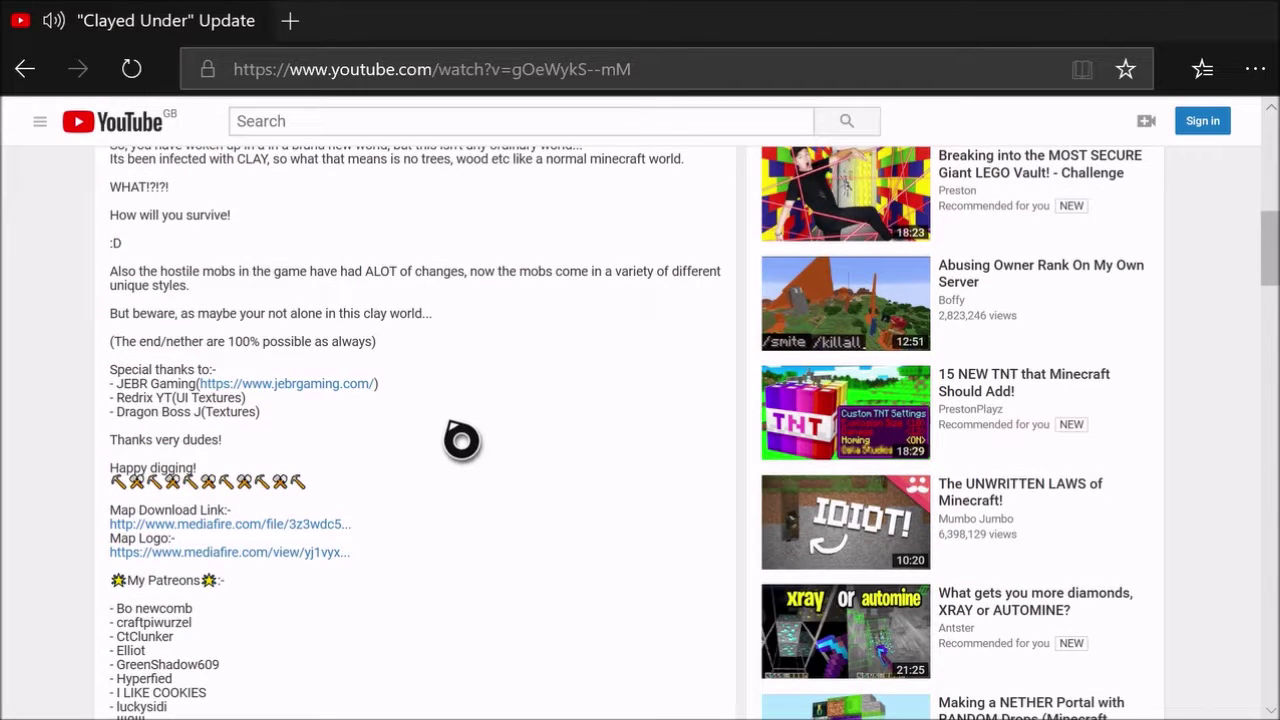
scroll(400, 432, "down", 1)
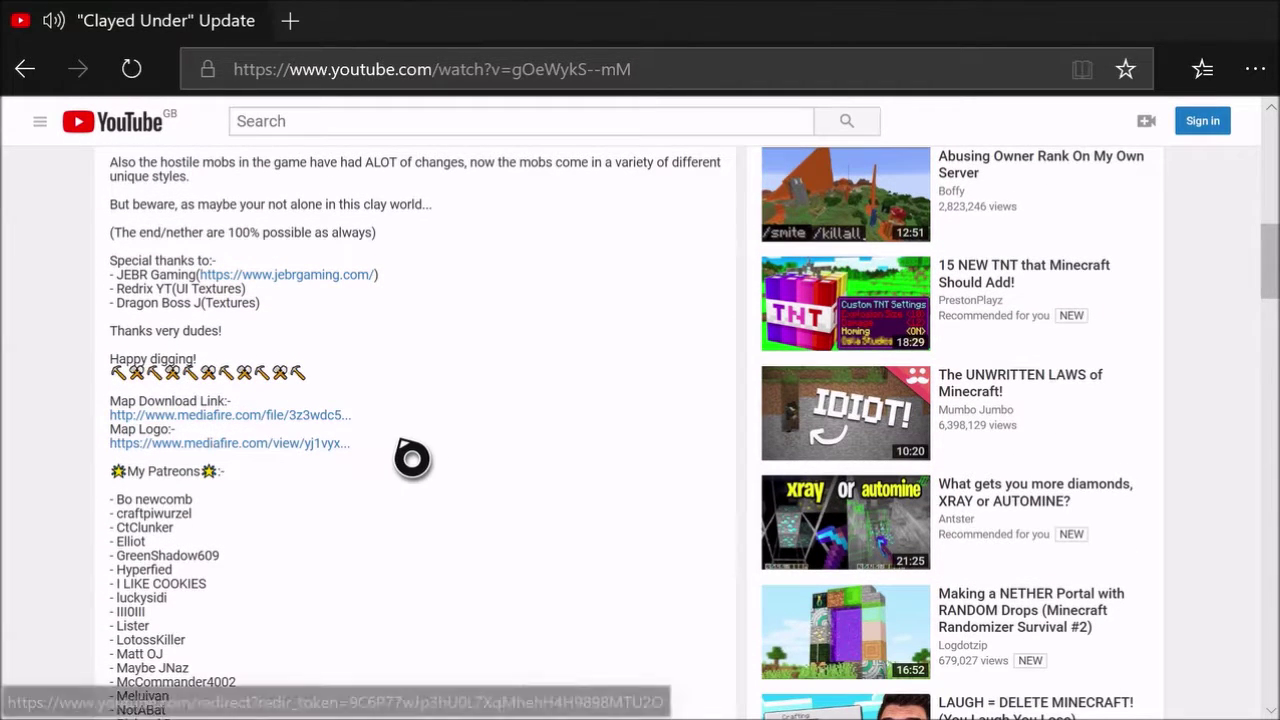
left_click(272, 428)
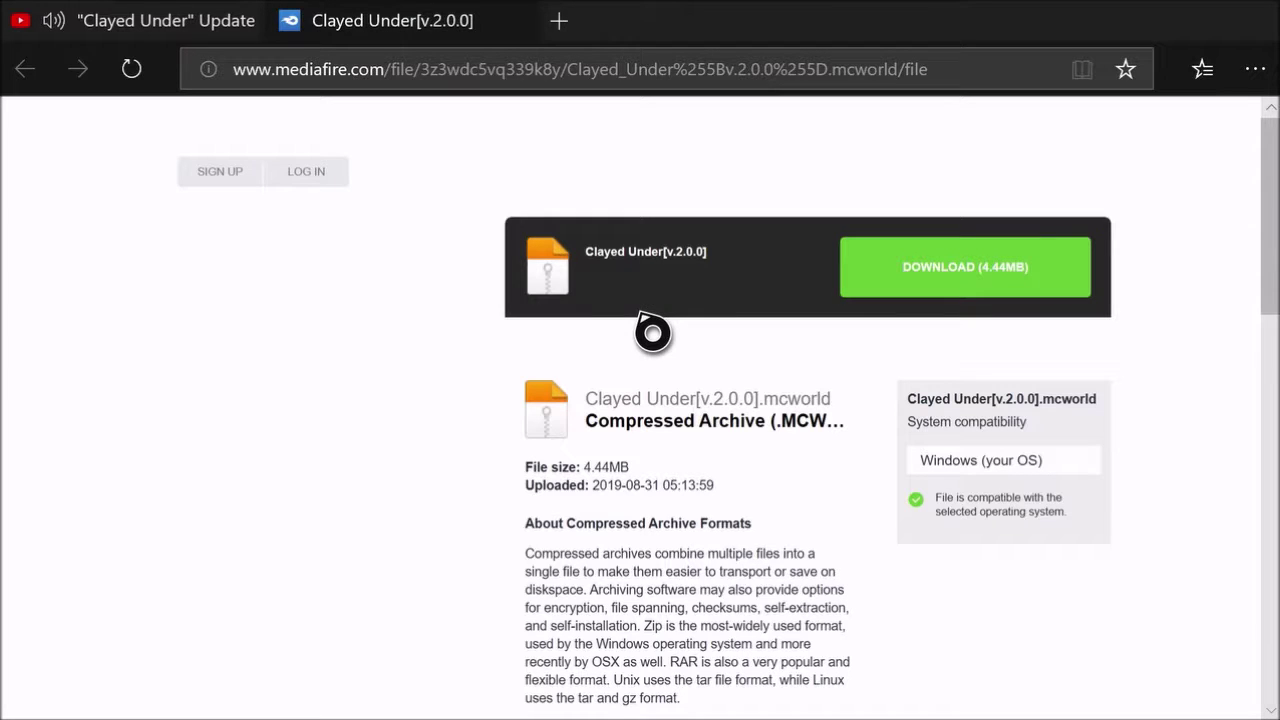
Step: Copy the link behind MediaFire's Download (4.44MB) button for Clayed Under[v.2.0.0].mcworld
right_click(1001, 287)
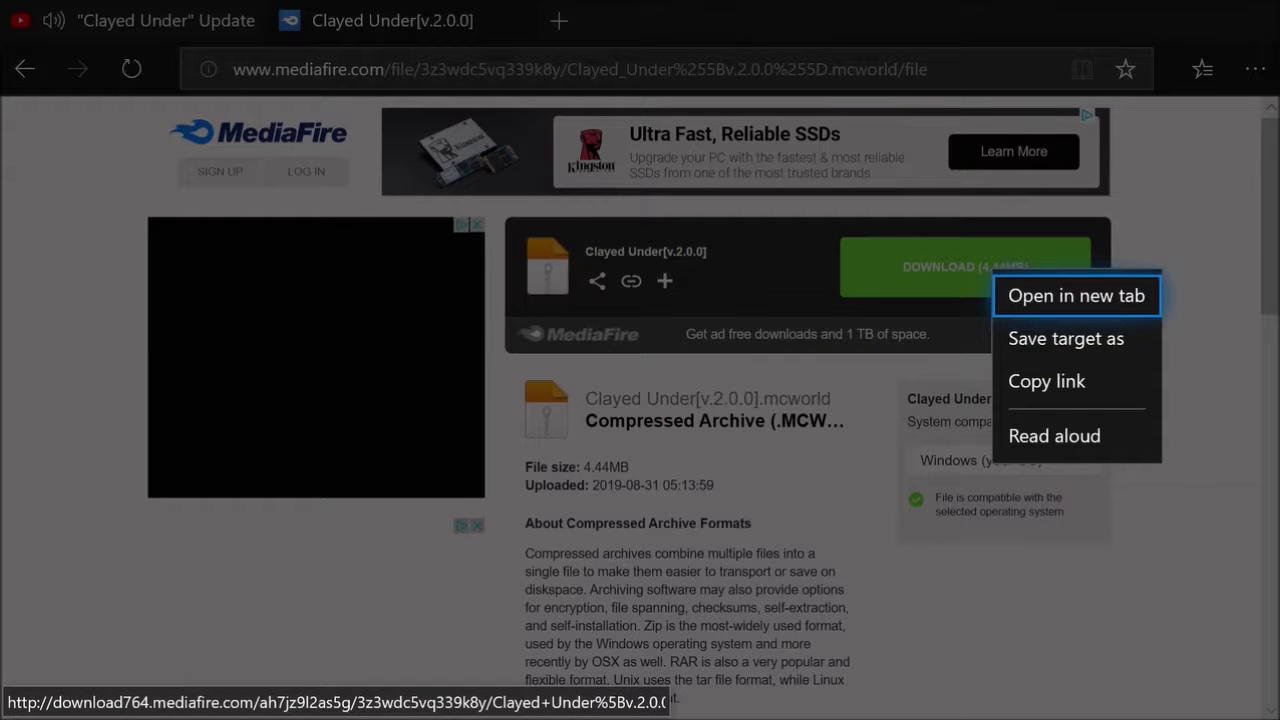
key("Down")
key("Down")
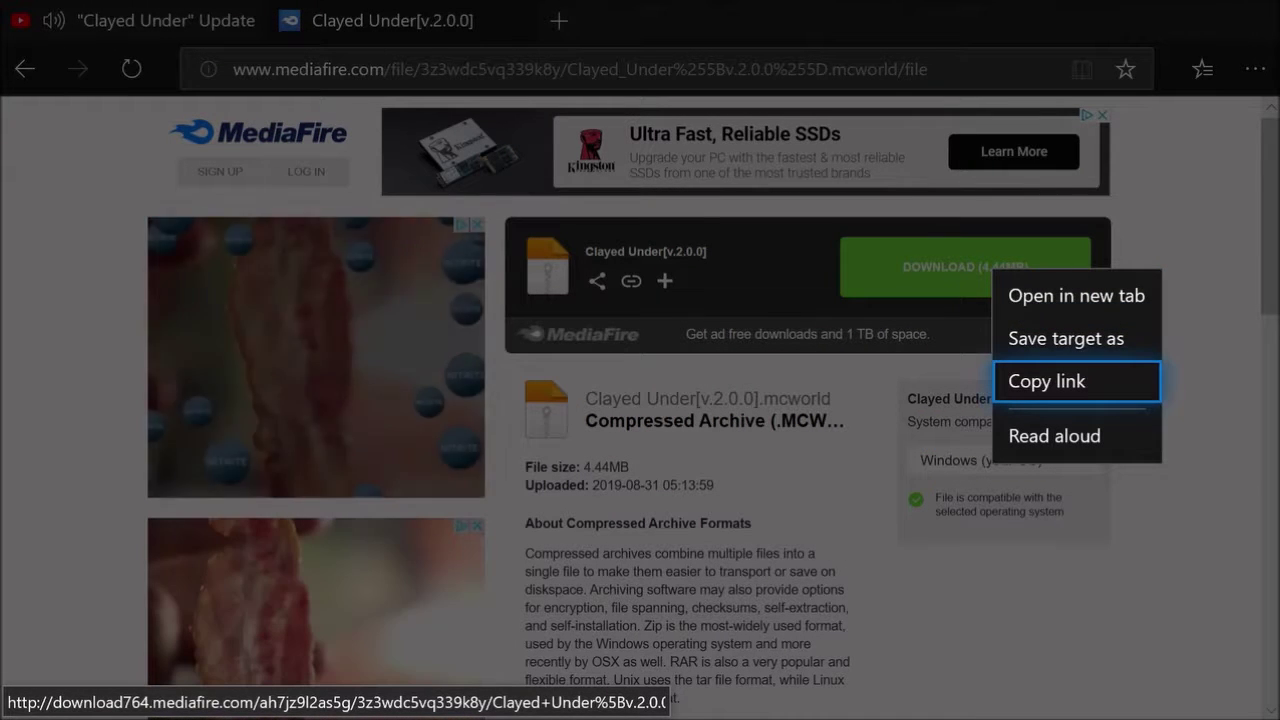
key("Return")
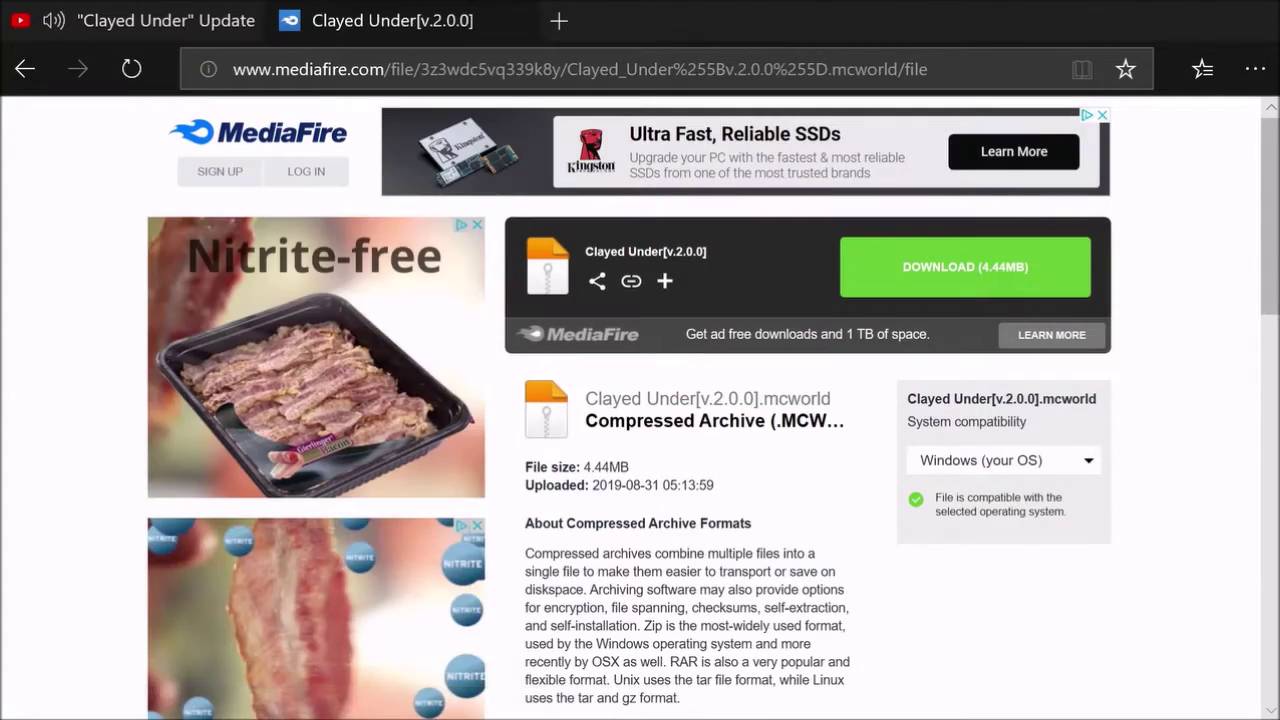
Step: Open My games & apps from the guide and launch File Downloader from Apps
key("super")
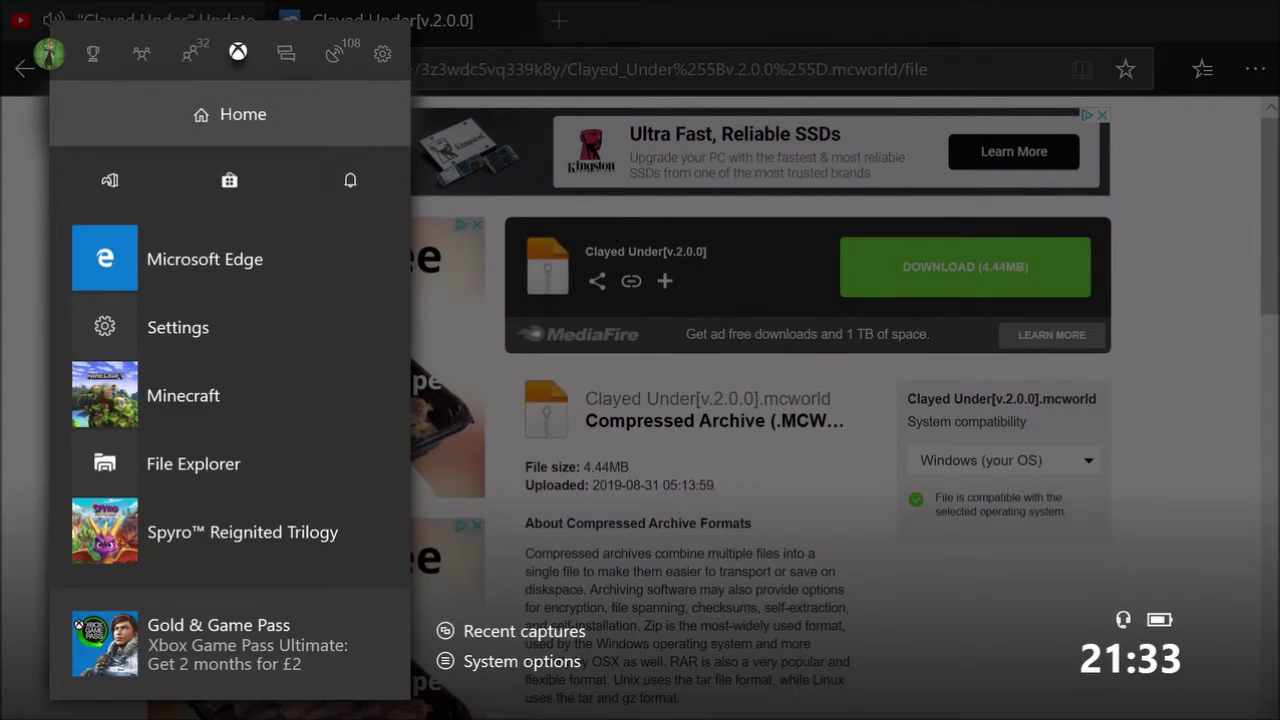
key("Down")
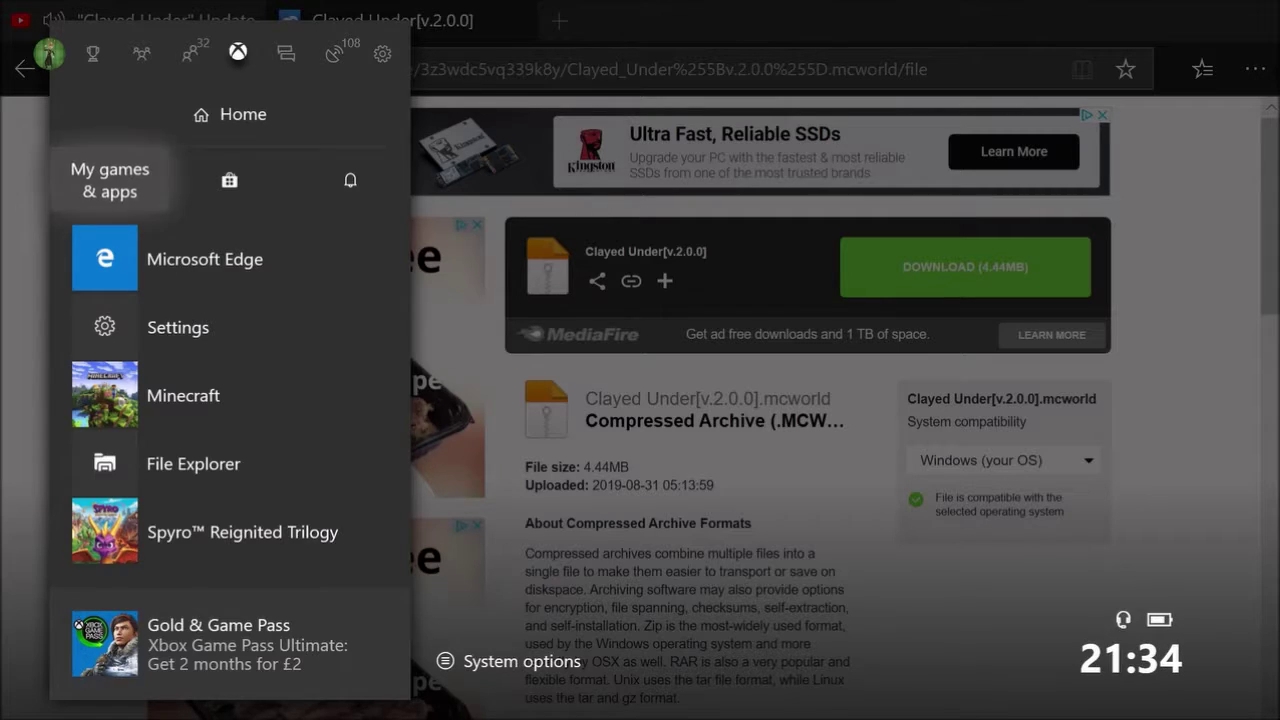
key("Return")
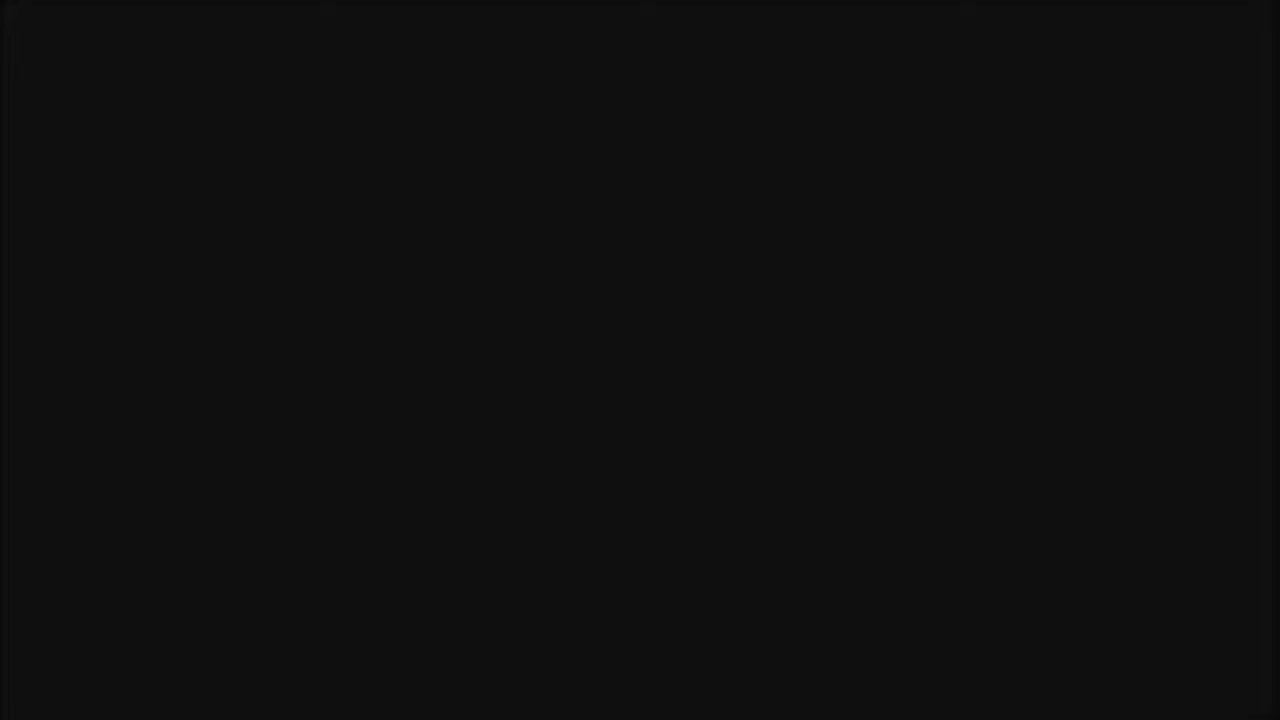
key("Down")
key("Right")
key("Right")
key("Right")
key("Return")
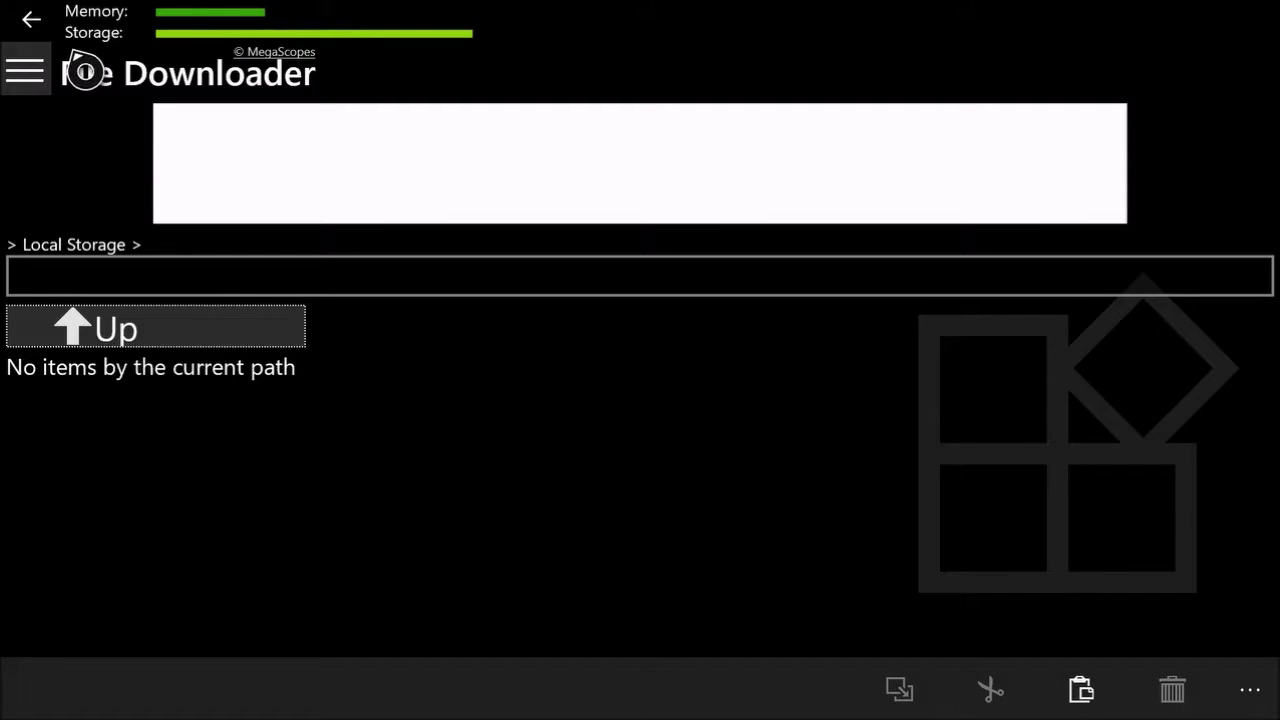
Step: Paste the copied MediaFire link as the Source URL on the From URL page
left_click(27, 75)
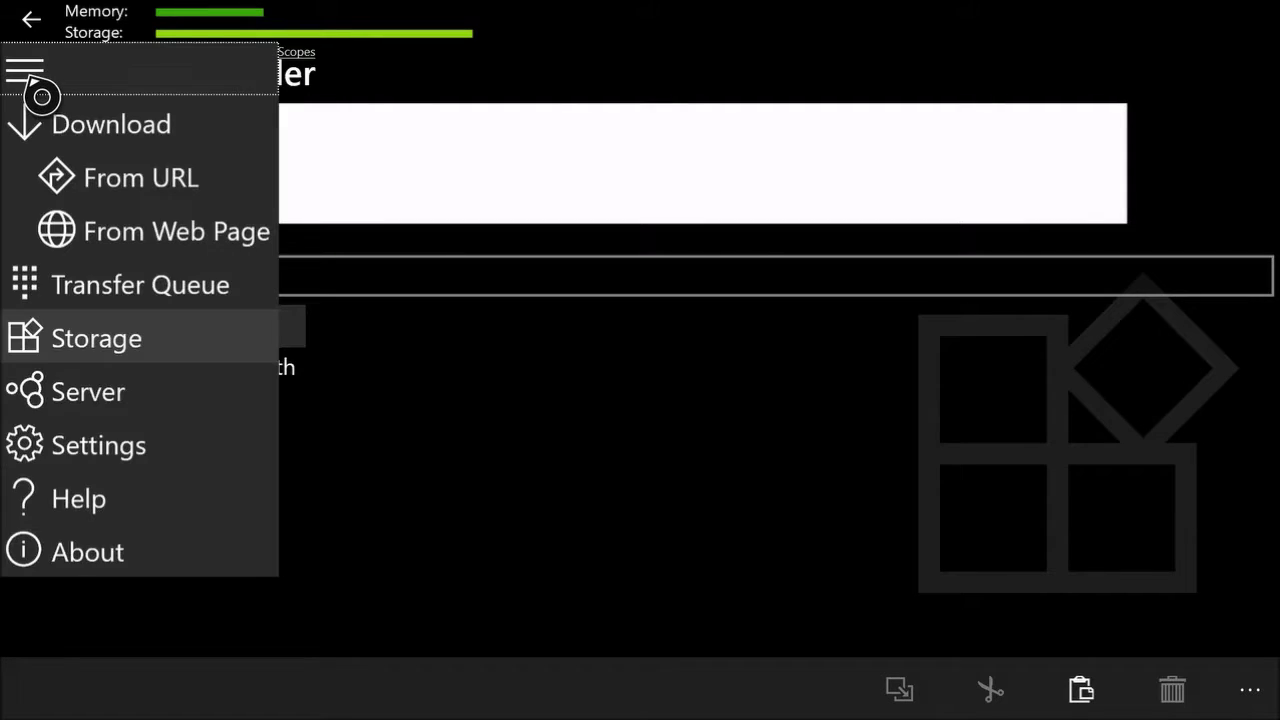
left_click(107, 195)
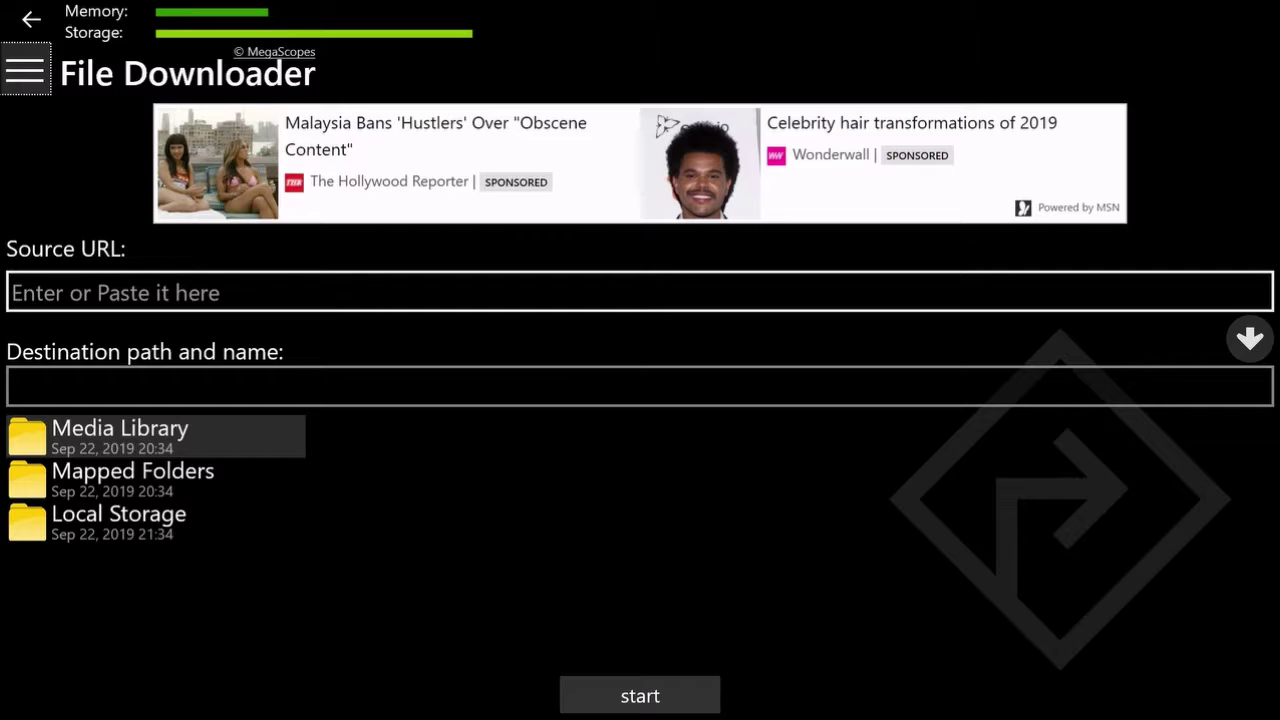
left_click(12, 292)
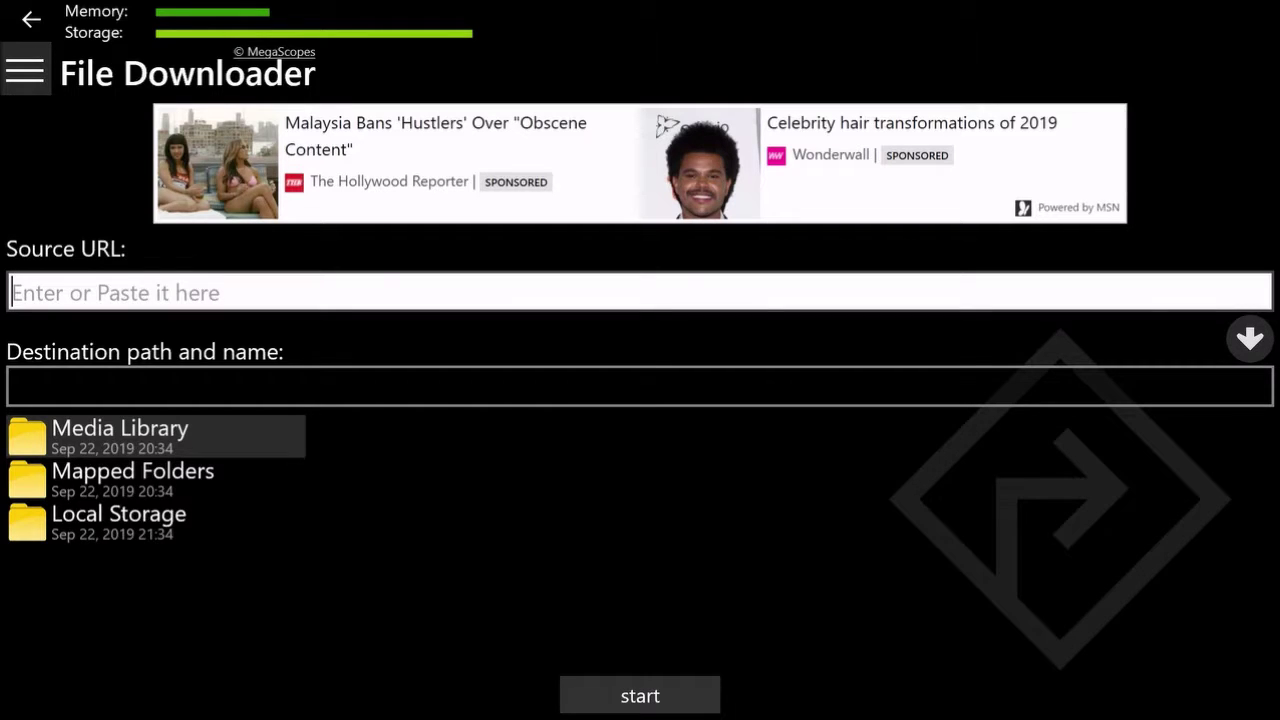
right_click(328, 297)
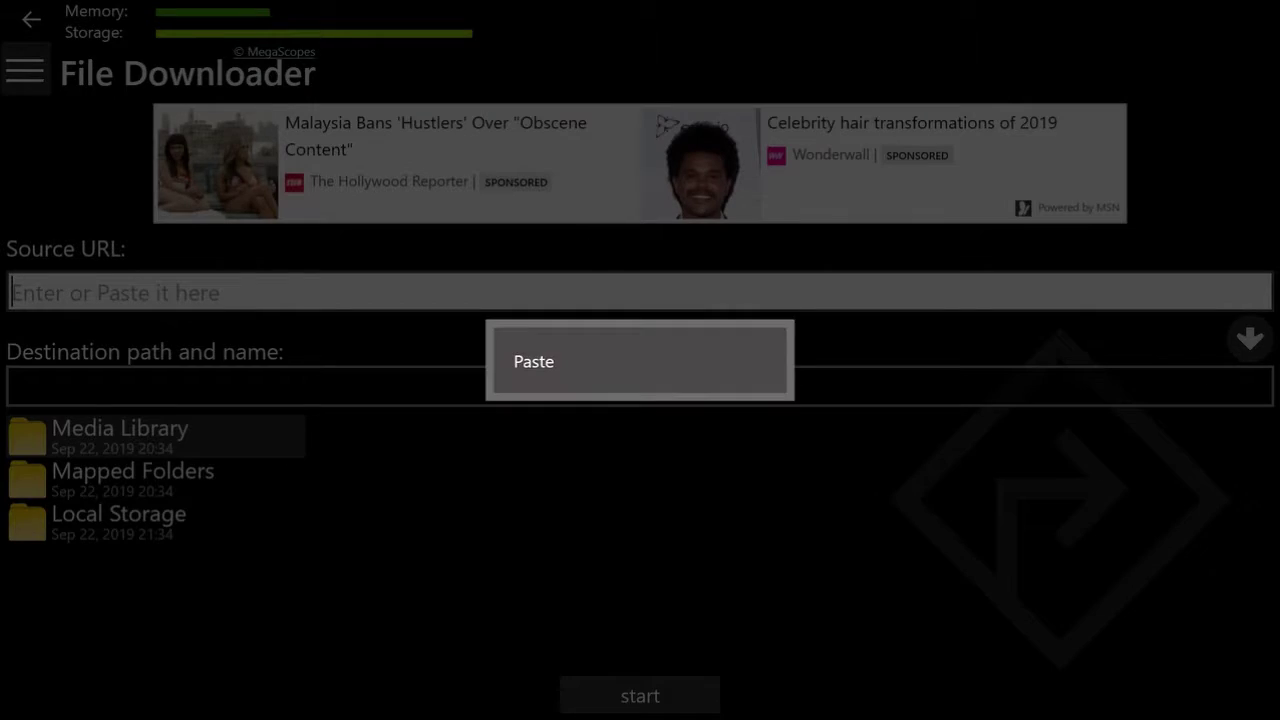
left_click(640, 362)
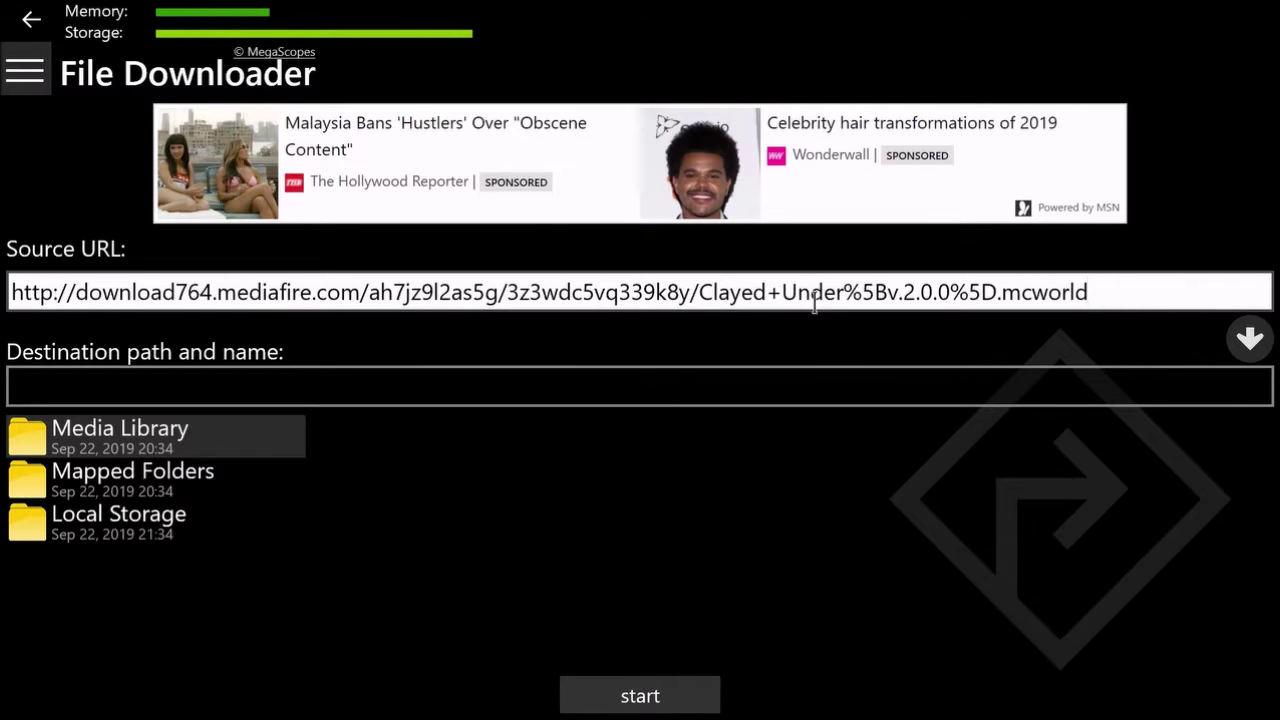
Step: Save it as Clayed Under[v.2.0.0].mcworld in Local Storage and start the download
left_click(1250, 340)
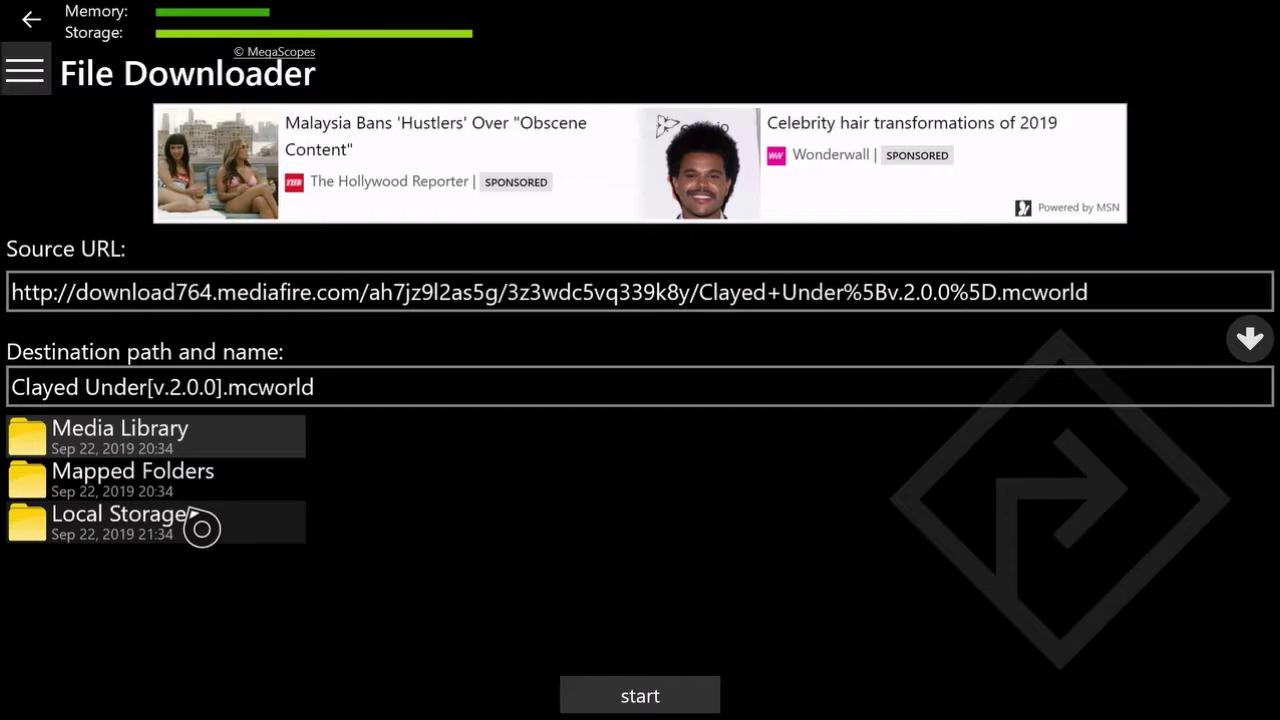
double_click(201, 528)
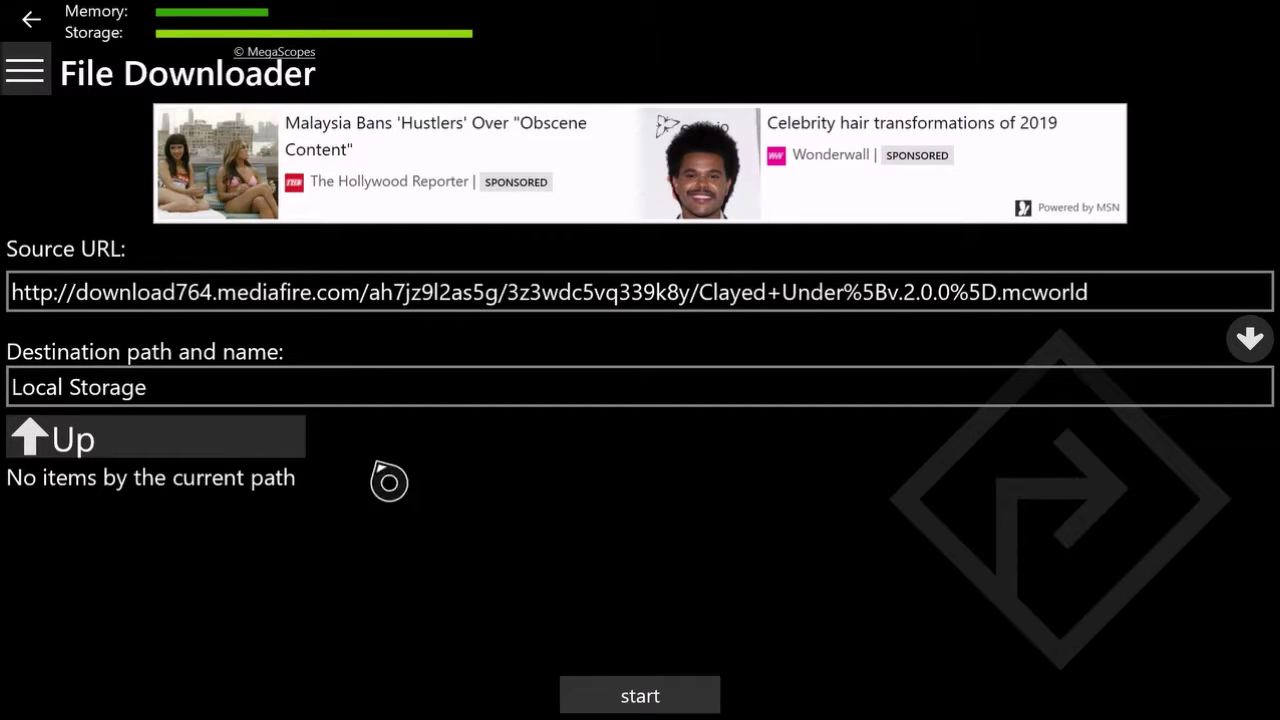
left_click(1252, 340)
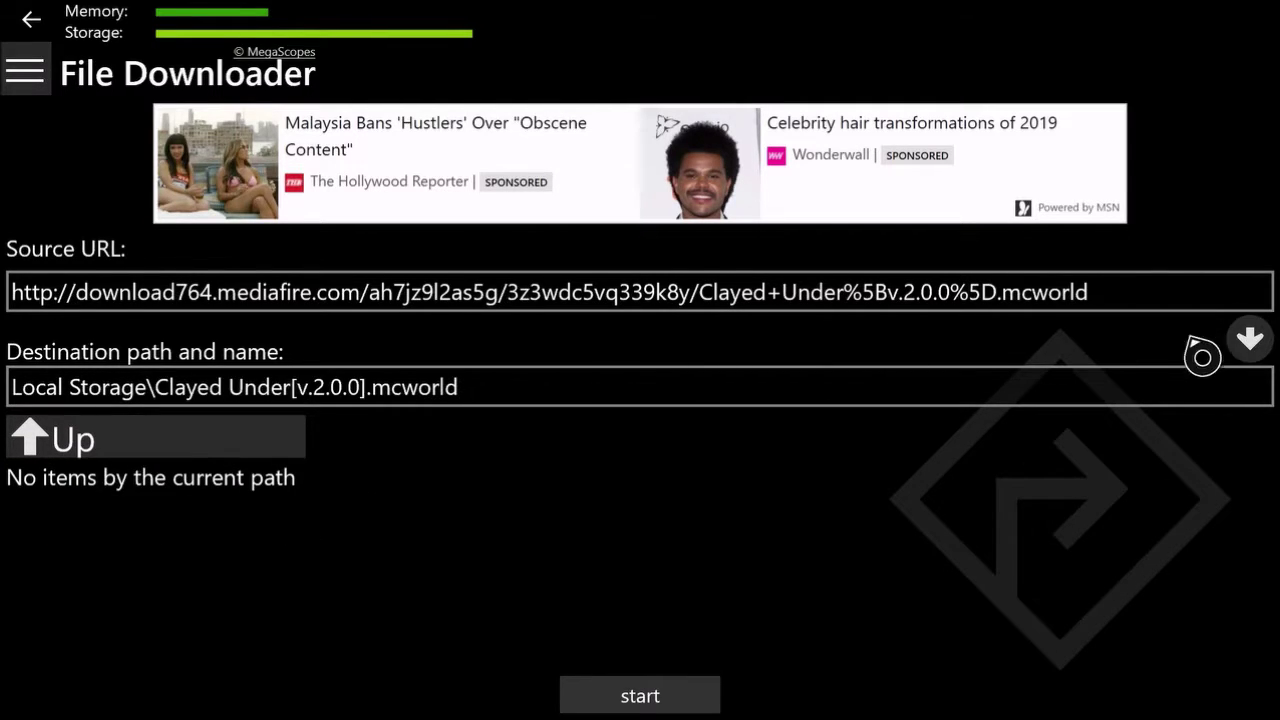
left_click(645, 700)
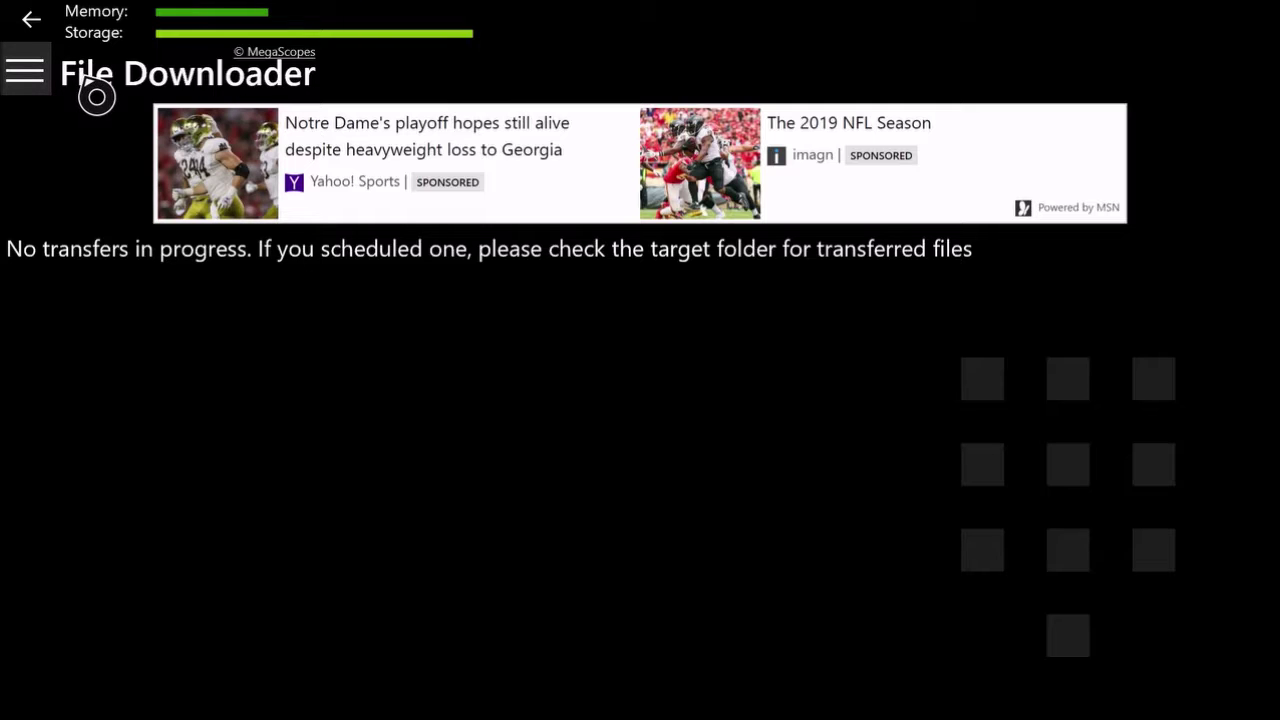
Step: Go to Storage, open the 4.44 MB Clayed Under[v.2.0.0].mcworld file and decline the Store search prompt with No
left_click(50, 95)
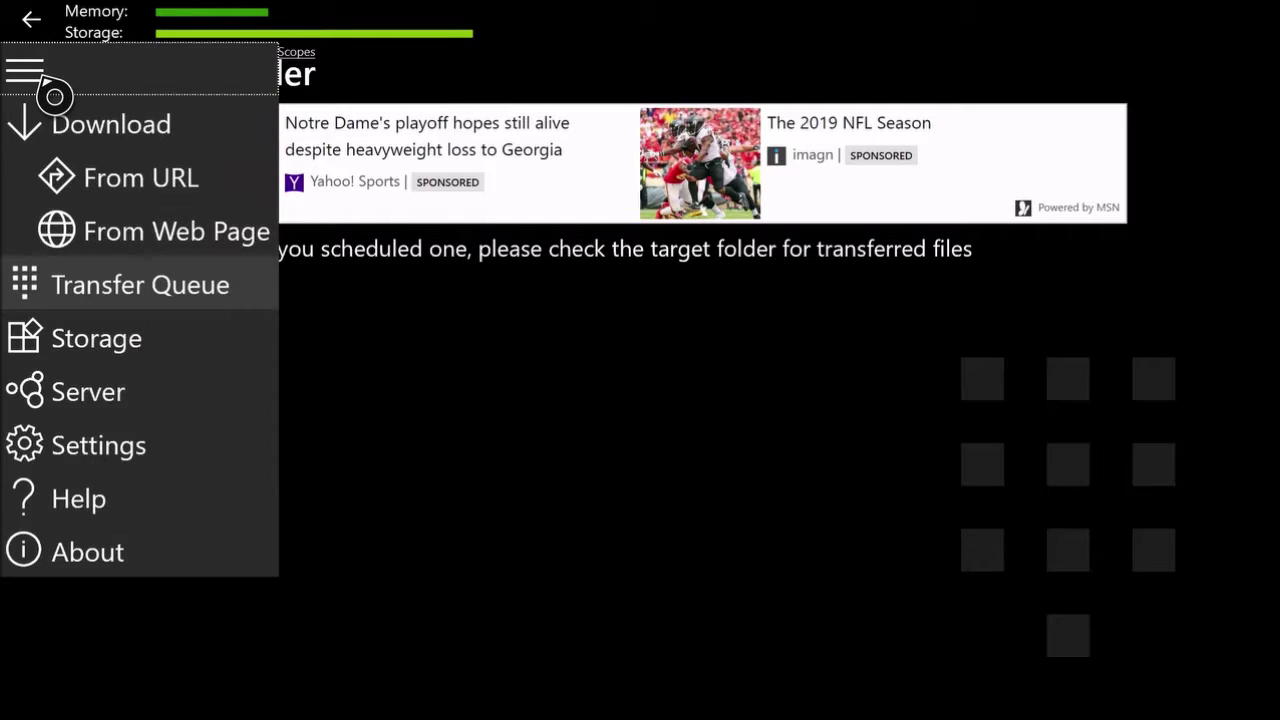
left_click(120, 349)
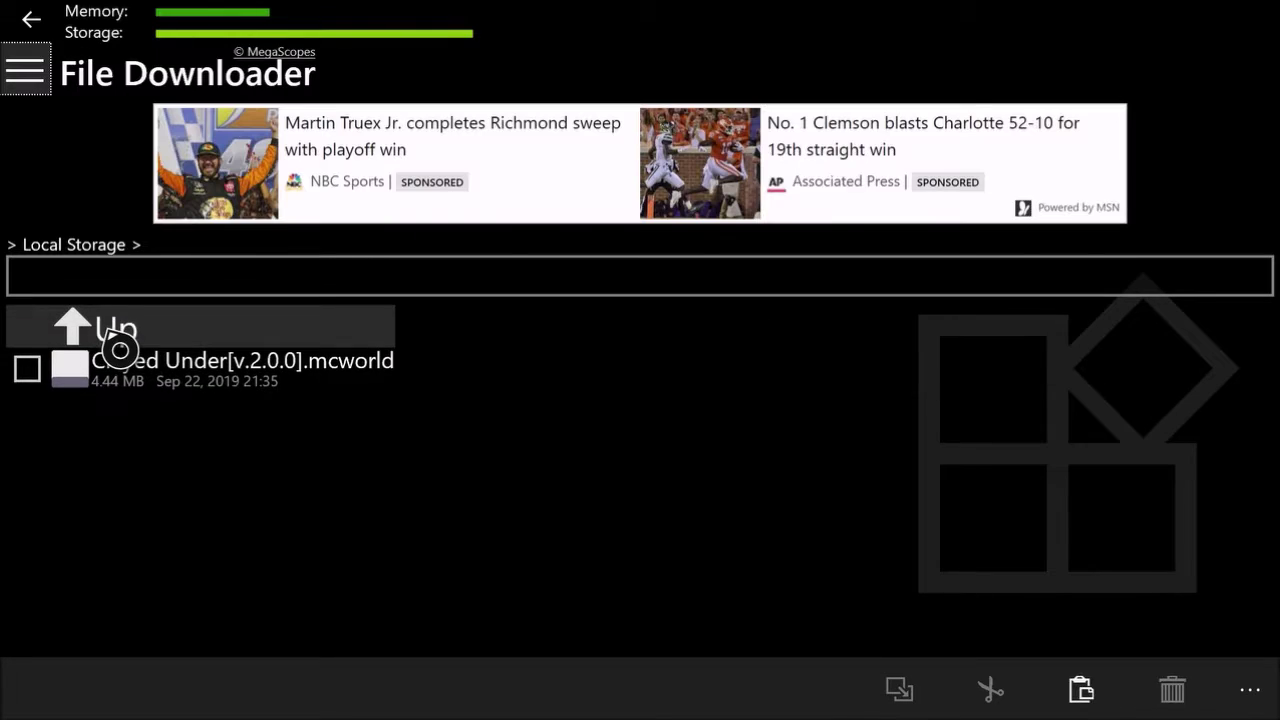
left_click(145, 400)
key("Right")
key("Return")
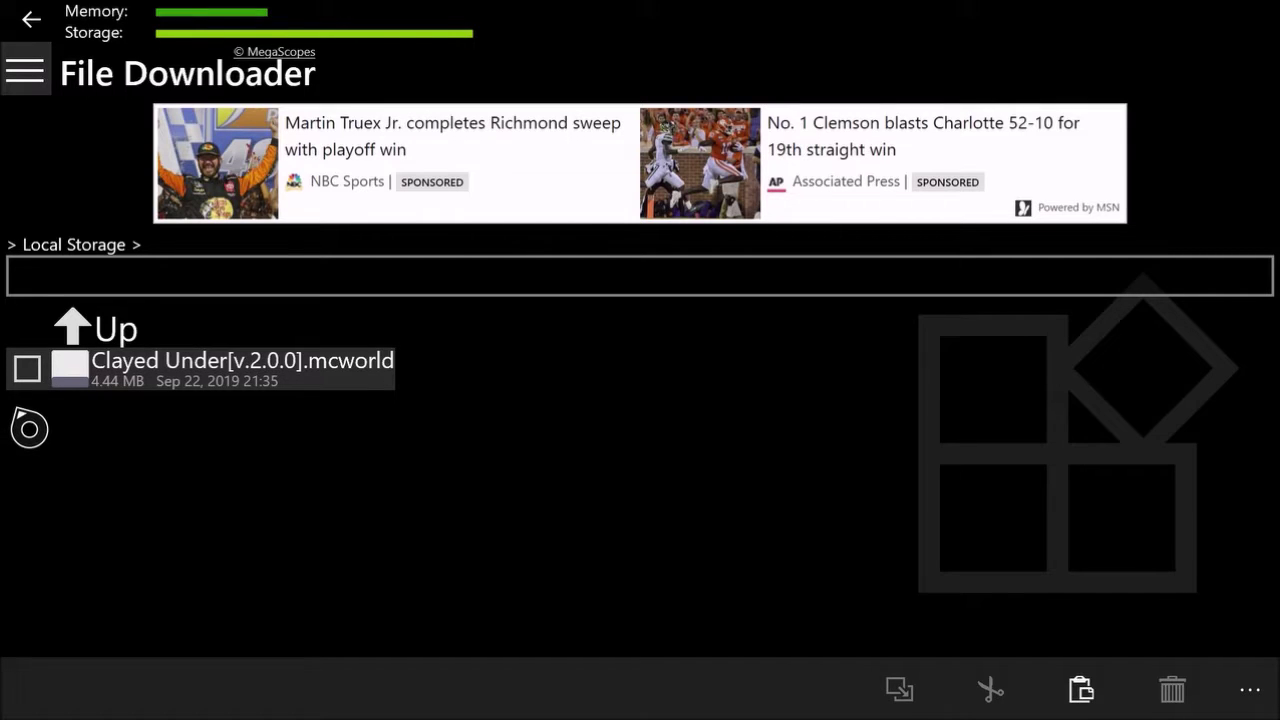
Step: Select the map file, choose rename, and delete its mcworld extension
left_click(30, 385)
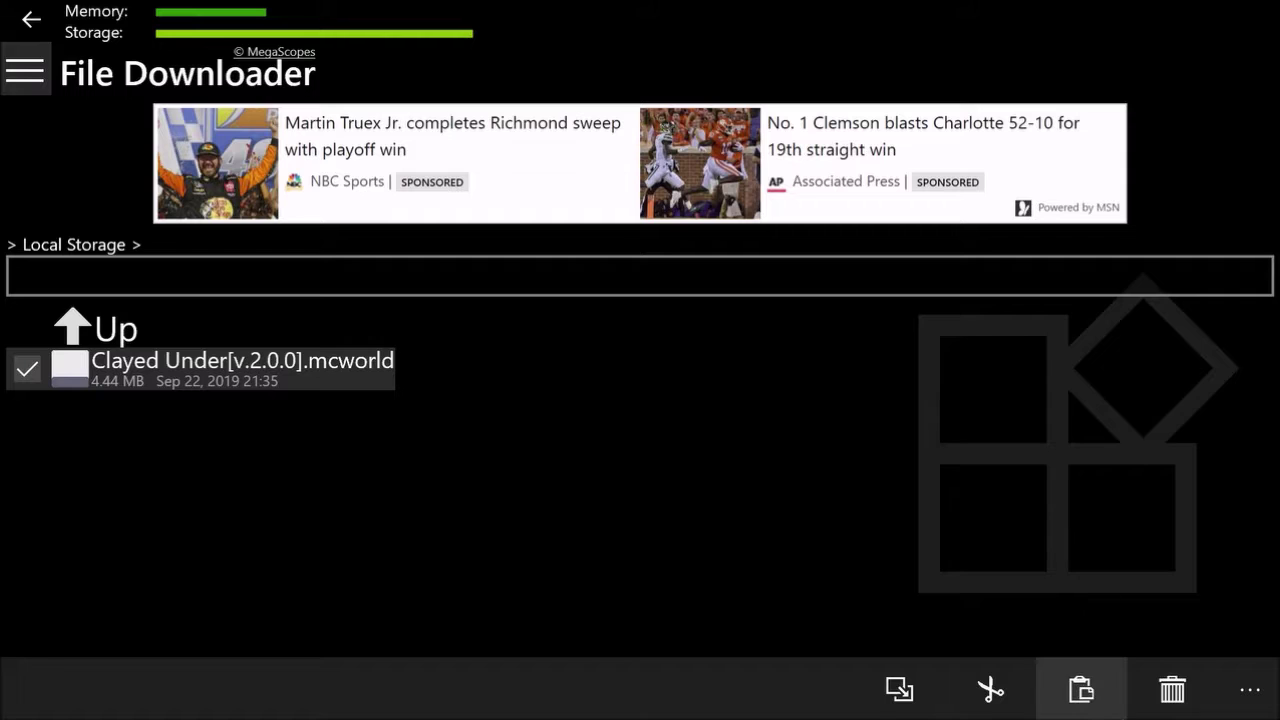
left_click(1256, 696)
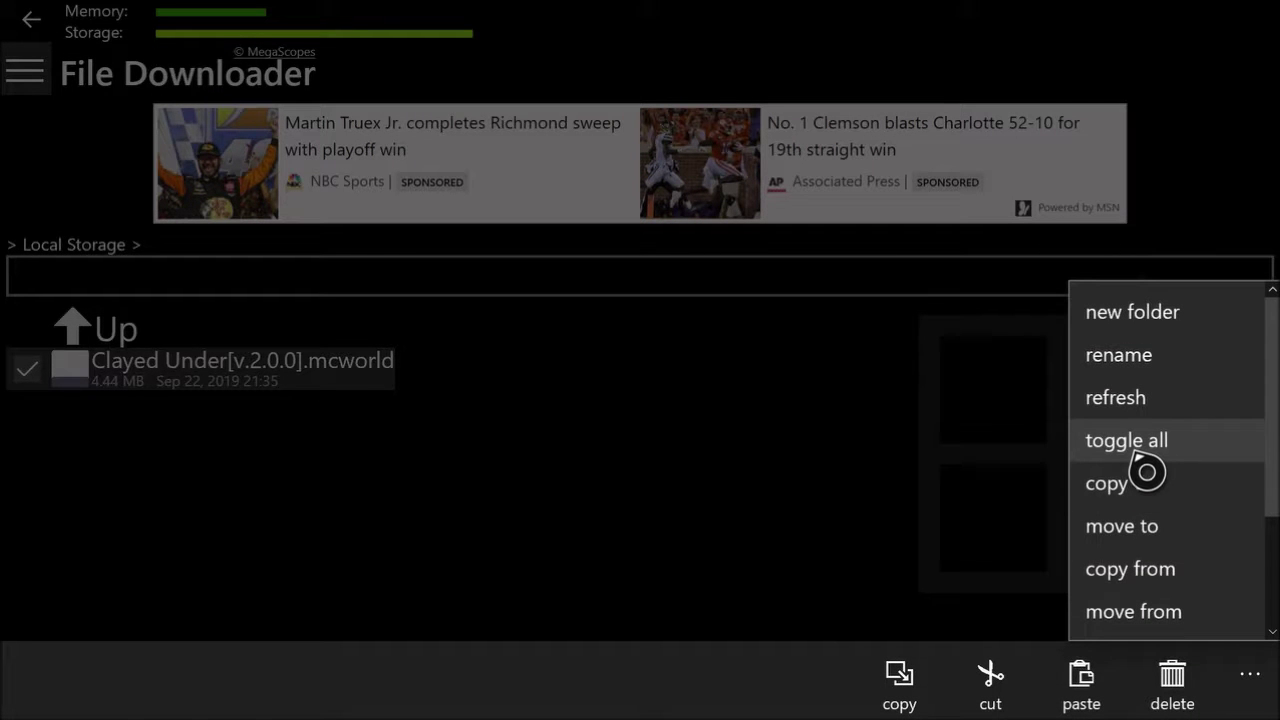
left_click(1143, 371)
key("Right")
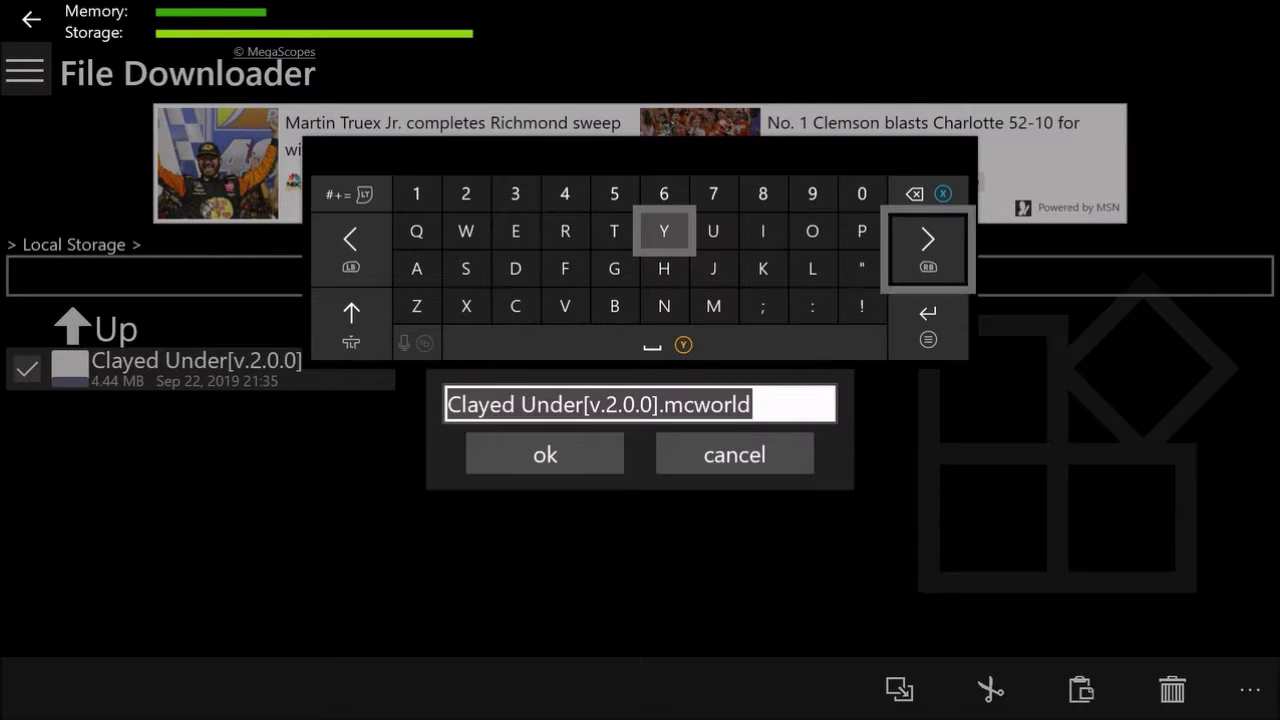
key("BackSpace")
key("BackSpace")
key("BackSpace")
key("BackSpace")
key("Left")
key("Left")
key("Left")
key("Left")
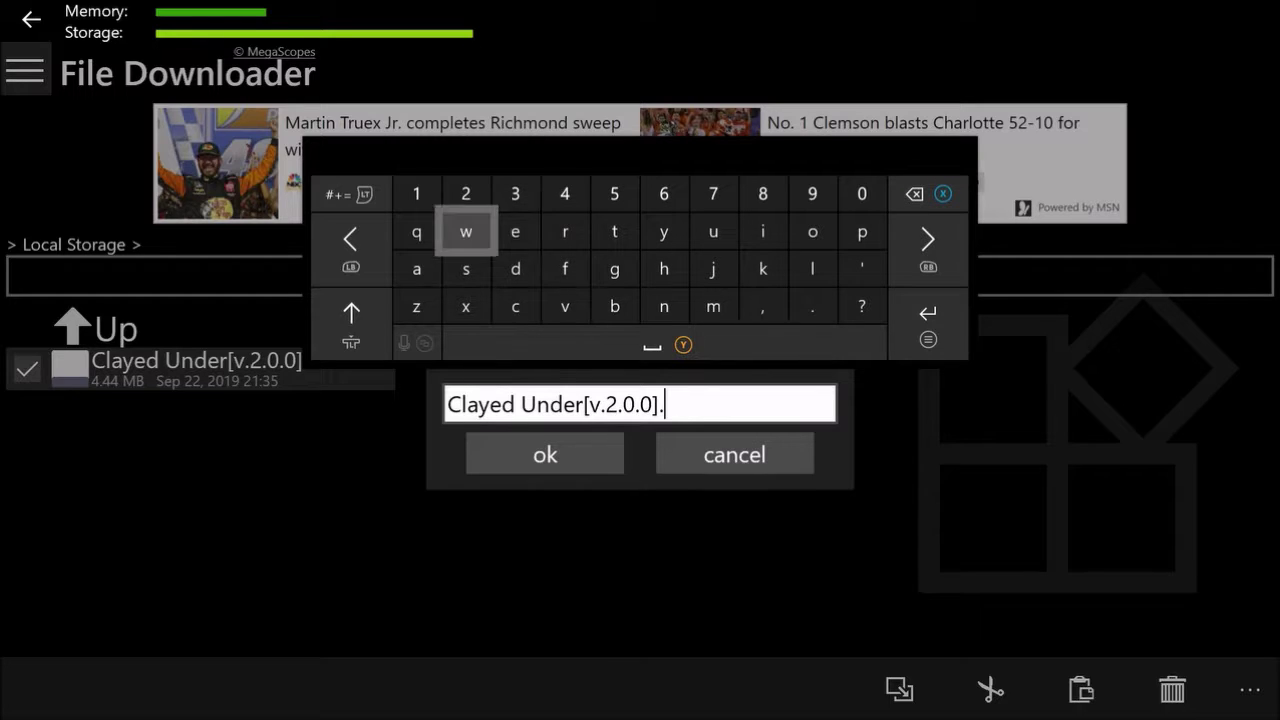
Step: Spell 'zip' on the on-screen keyboard and confirm the name Clayed Under[v.2.0.0].zip
key("Down")
key("Down")
key("Return")
key("Right")
key("Right")
key("Right")
key("Right")
key("Right")
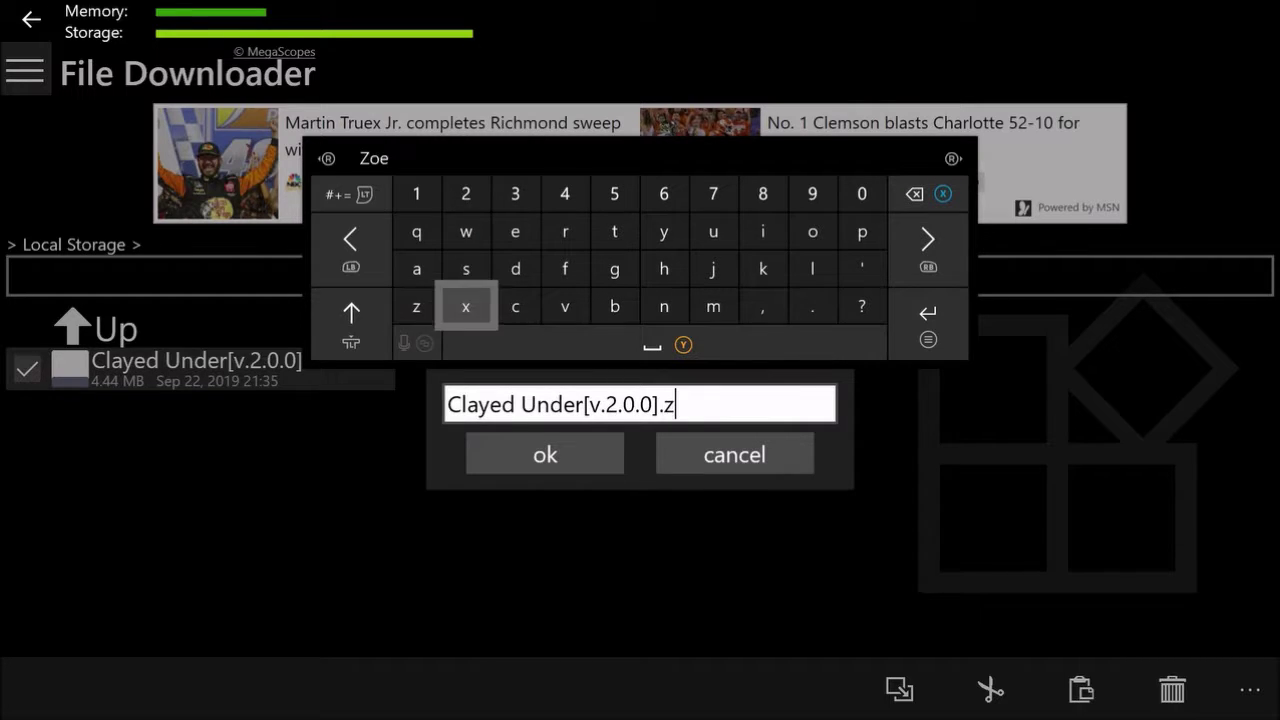
key("Up")
key("Up")
key("Right")
key("Right")
key("Return")
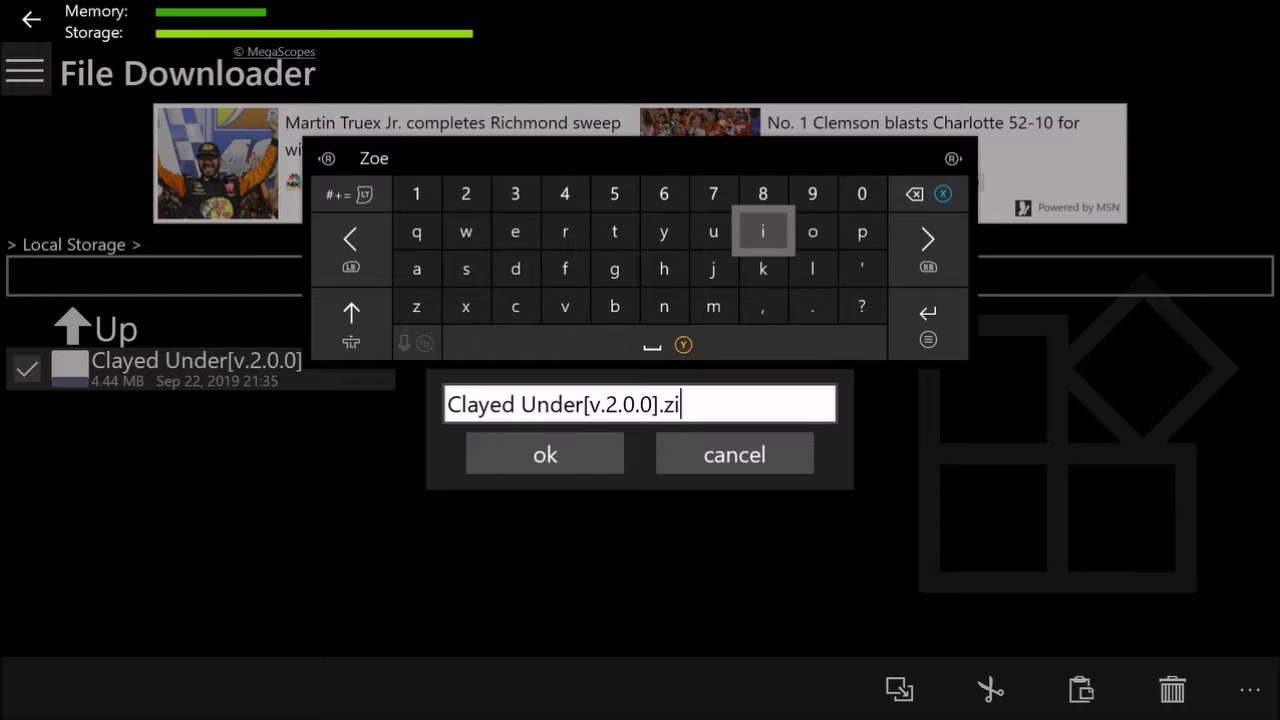
key("Right")
key("Right")
key("Return")
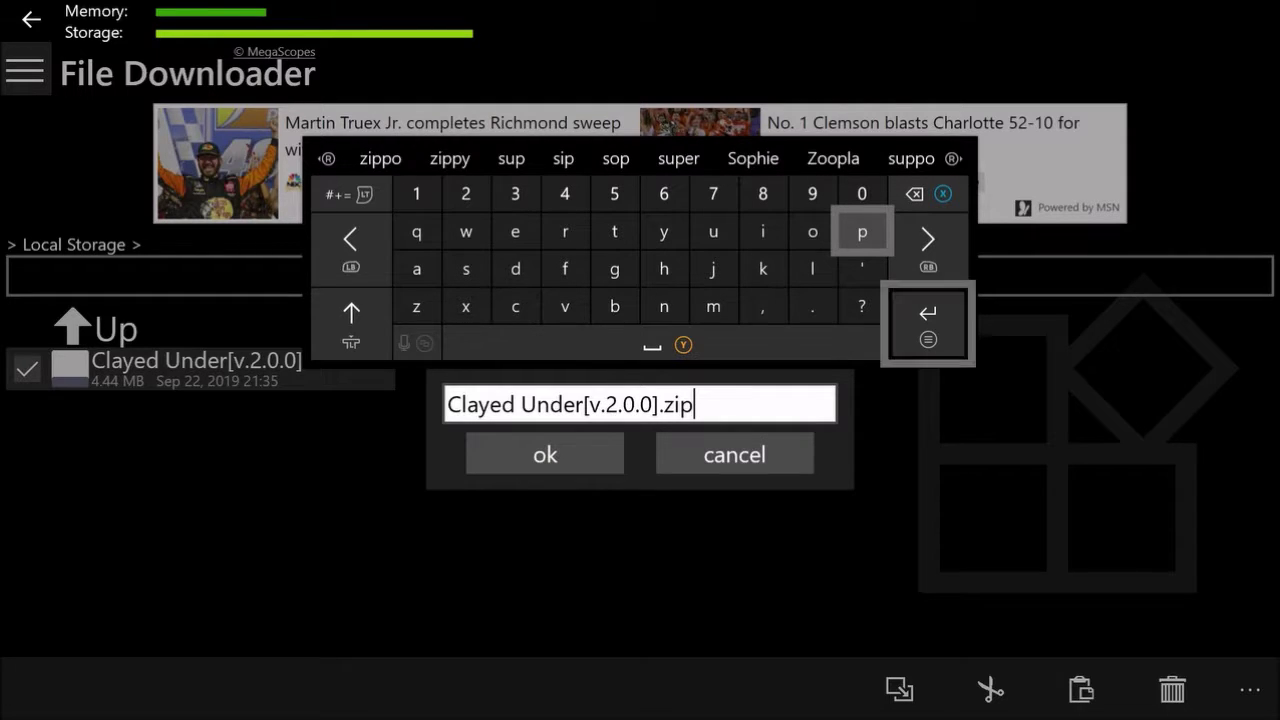
key("Left")
key("Escape")
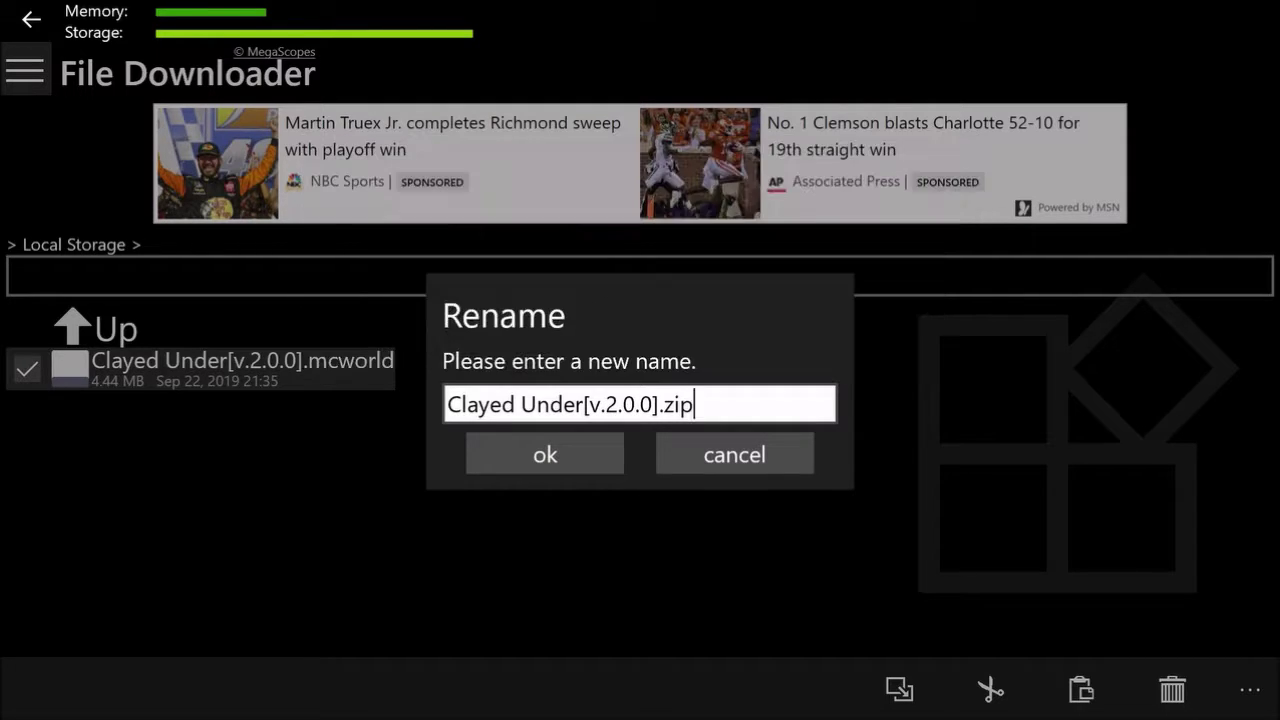
left_click(578, 462)
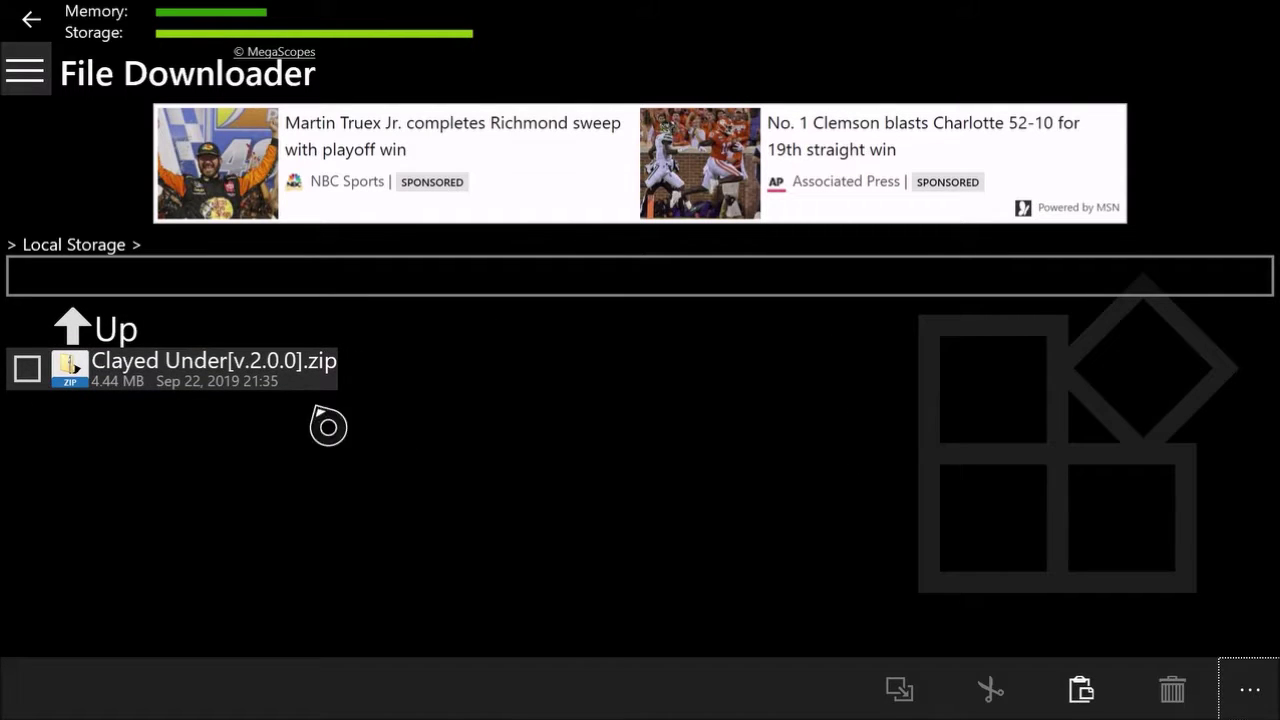